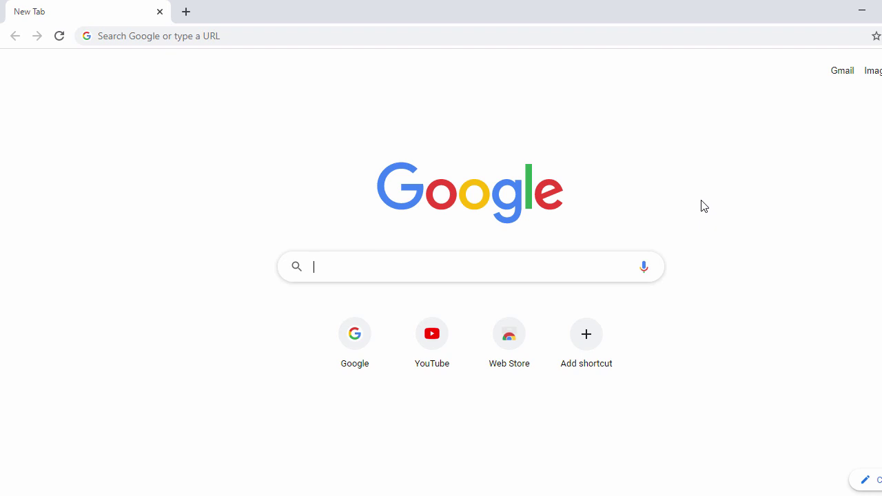
Search Google for "anaconda python" and open the Individual Edition - Anaconda result.
{"action": "type", "text": "anaconda"}
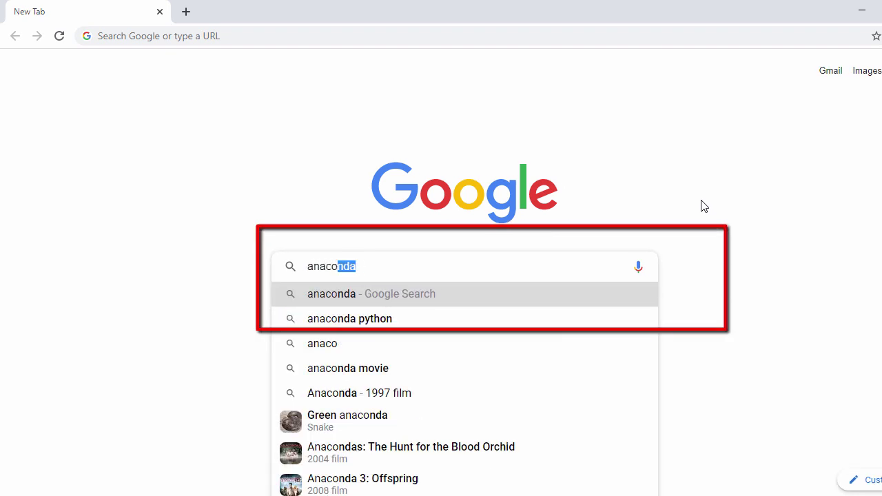
{"action": "left_click", "coordinate": [482, 324]}
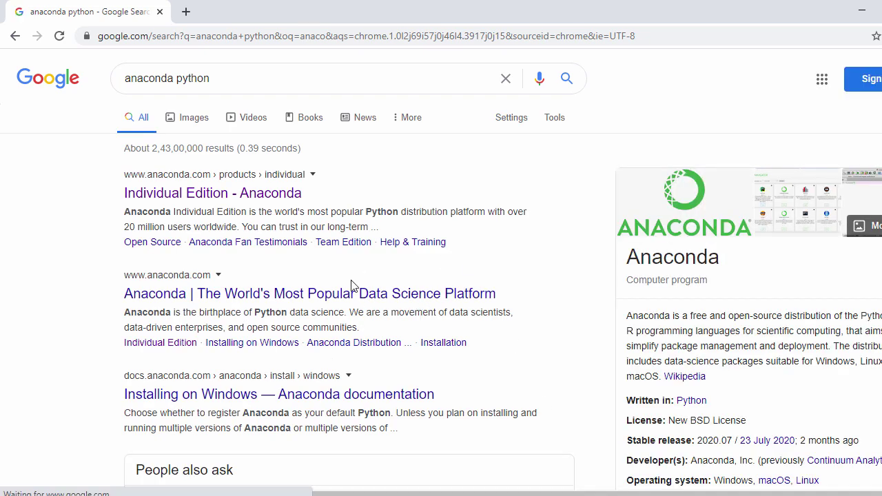
{"action": "left_click", "coordinate": [178, 194]}
Download the Python 3.8 64-Bit Graphical Installer for Windows from the Anaconda Installers section.
{"action": "scroll", "coordinate": [345, 284], "scroll_direction": "down", "scroll_amount": 5}
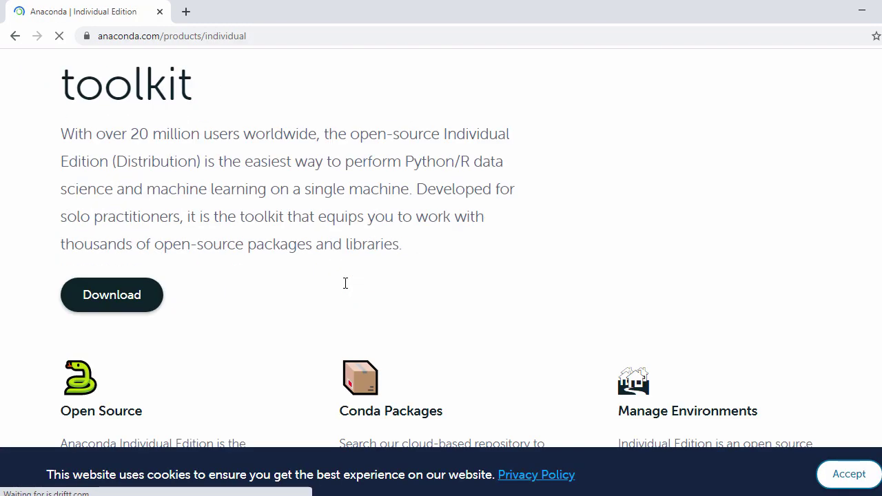
{"action": "left_click", "coordinate": [121, 234]}
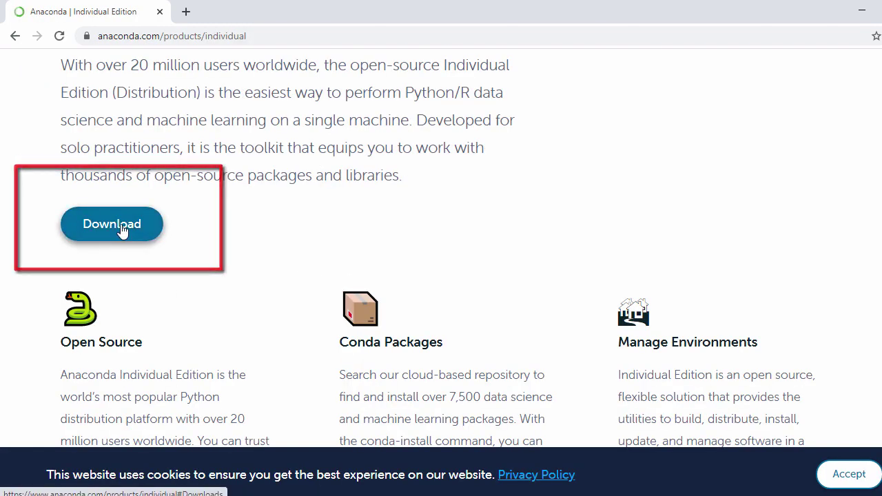
{"action": "scroll", "coordinate": [190, 354], "scroll_direction": "down", "scroll_amount": 1}
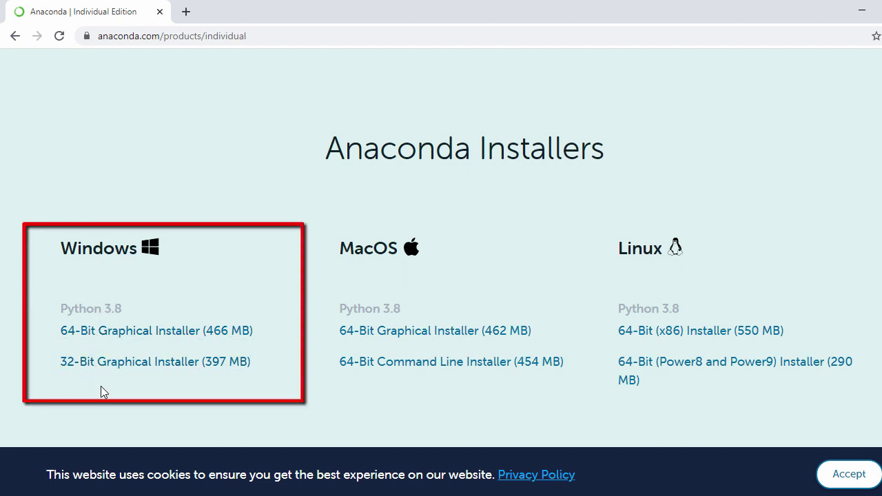
{"action": "left_click", "coordinate": [110, 338]}
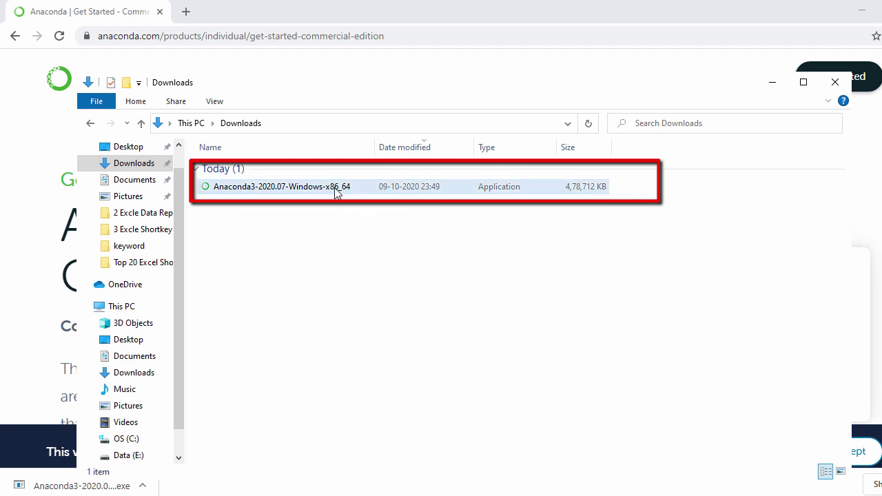
Launch the downloaded Anaconda3-2020.07-Windows-x86_64 installer and accept its license agreement.
{"action": "double_click", "coordinate": [338, 191]}
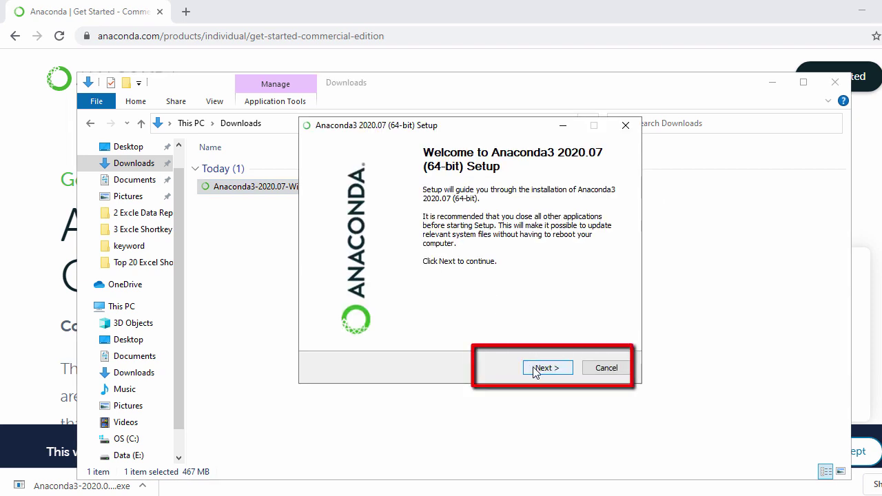
{"action": "left_click", "coordinate": [536, 370]}
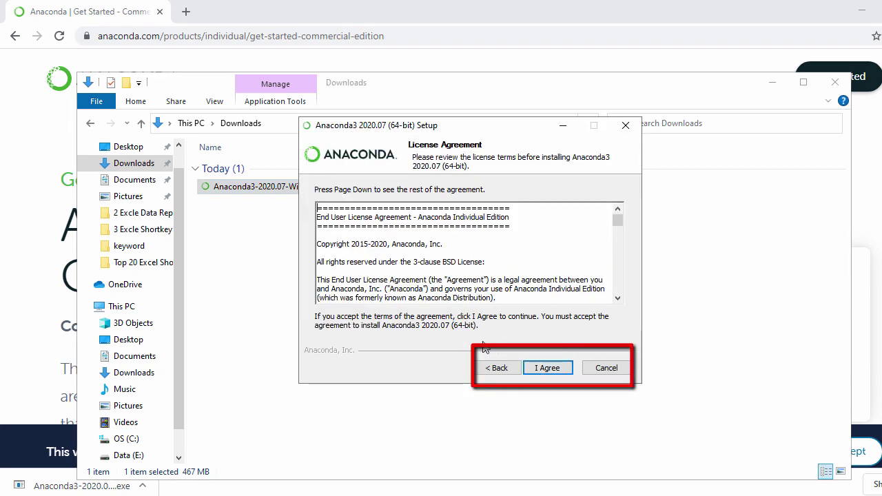
{"action": "left_click", "coordinate": [547, 368]}
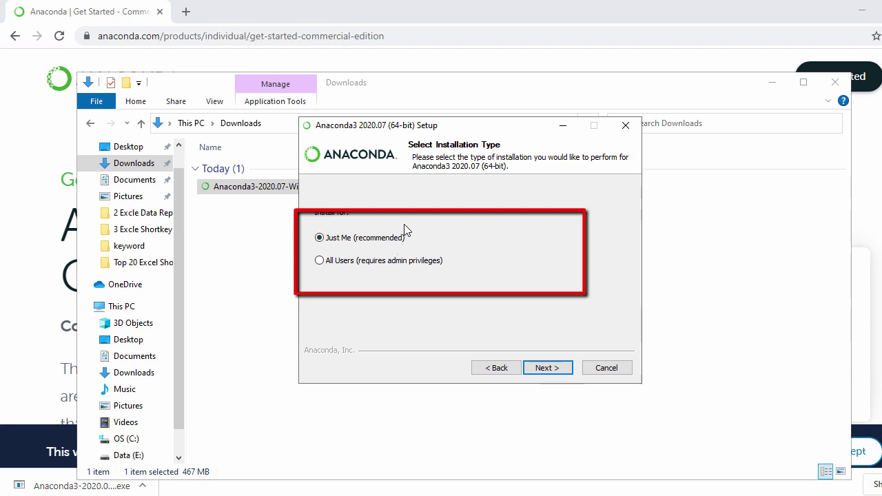
Set the installation type to Just Me (recommended) and continue to the install location.
{"action": "left_click", "coordinate": [387, 267]}
{"action": "left_click", "coordinate": [381, 241]}
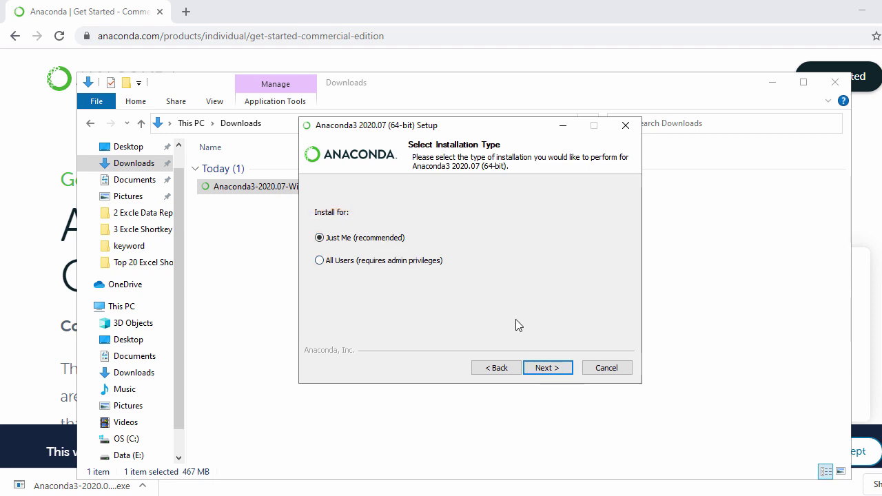
{"action": "left_click", "coordinate": [548, 368]}
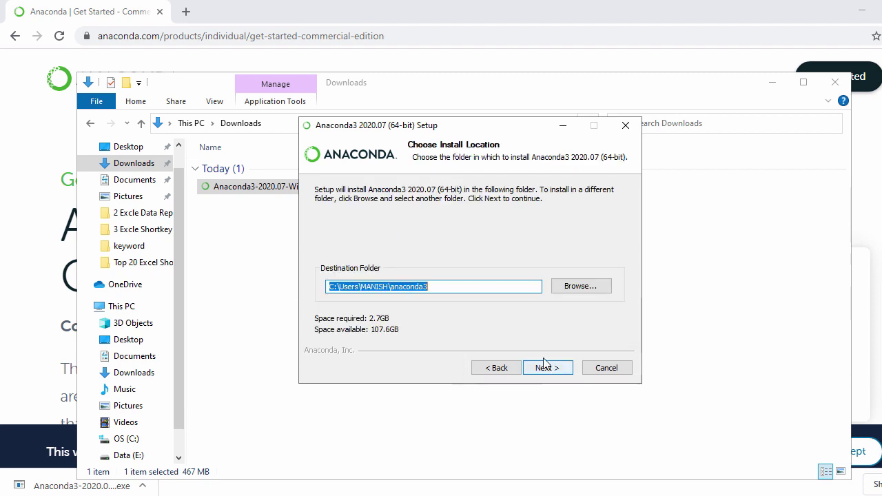
Browse for a different destination folder, expanding This PC and the OS (C:) drive in the folder tree.
{"action": "left_click", "coordinate": [457, 286]}
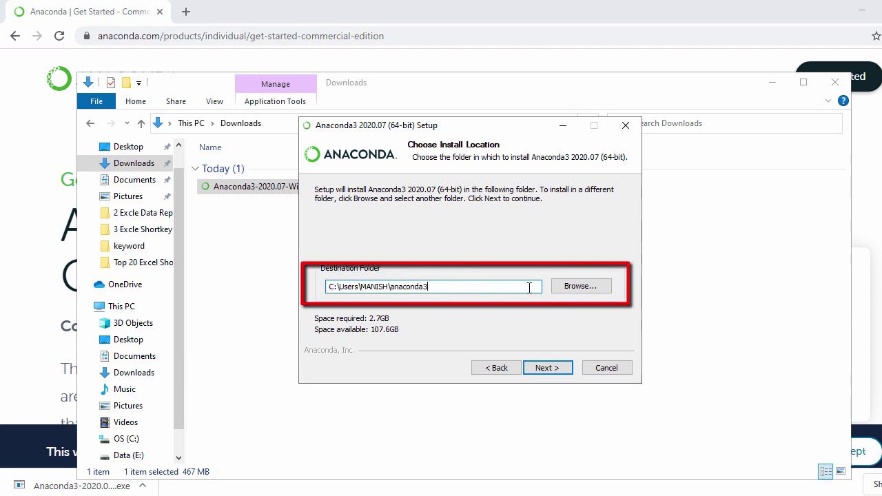
{"action": "left_click", "coordinate": [583, 288]}
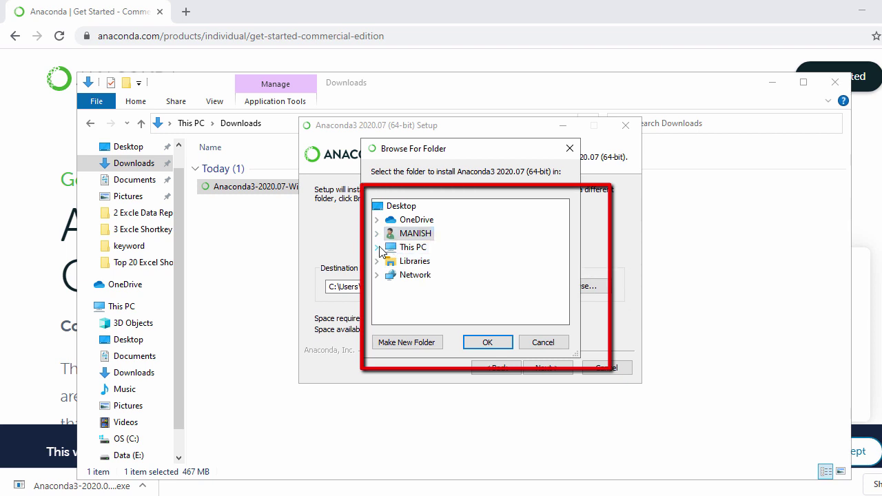
{"action": "left_click", "coordinate": [377, 247]}
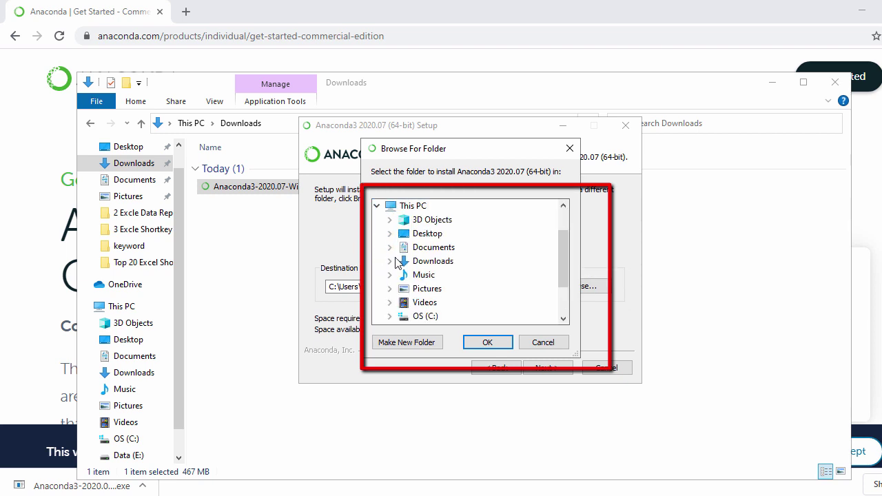
{"action": "scroll", "coordinate": [461, 254], "scroll_direction": "down", "scroll_amount": 1}
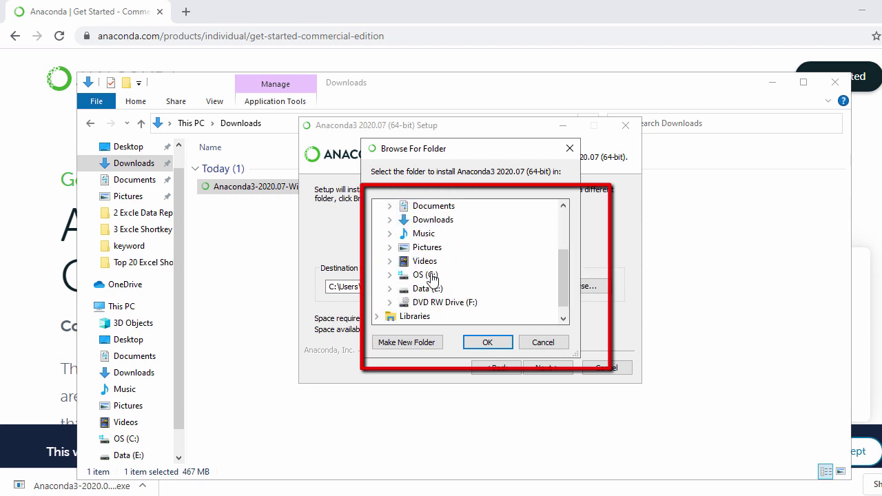
{"action": "left_click", "coordinate": [391, 276]}
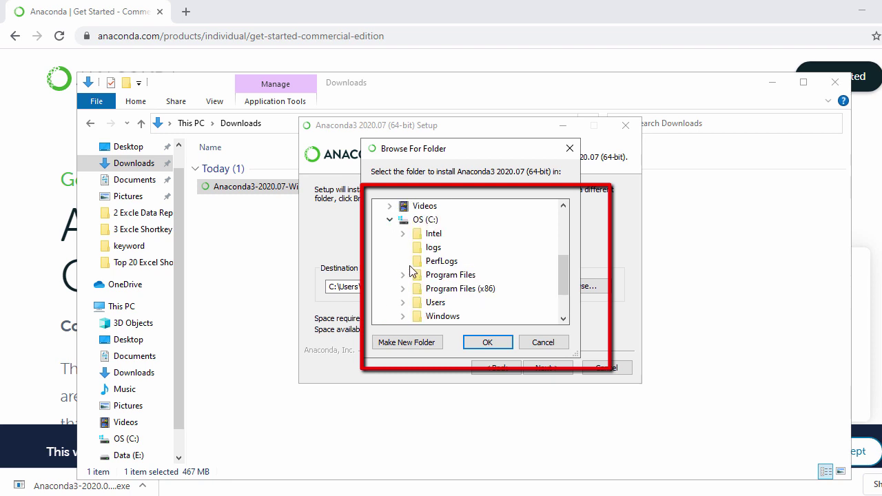
{"action": "scroll", "coordinate": [473, 245], "scroll_direction": "down", "scroll_amount": 1}
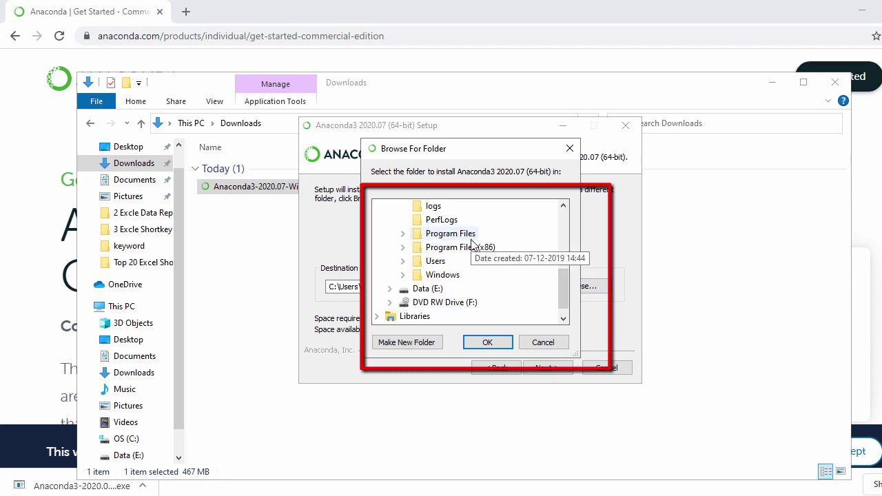
Create a new folder in the preselected user folder and another one directly on the OS (C:) drive.
{"action": "left_click", "coordinate": [414, 343]}
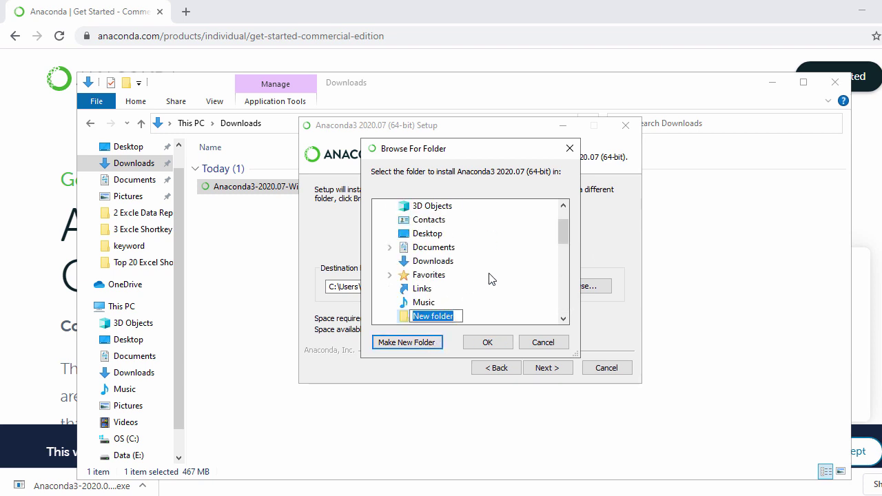
{"action": "scroll", "coordinate": [493, 275], "scroll_direction": "down", "scroll_amount": 2}
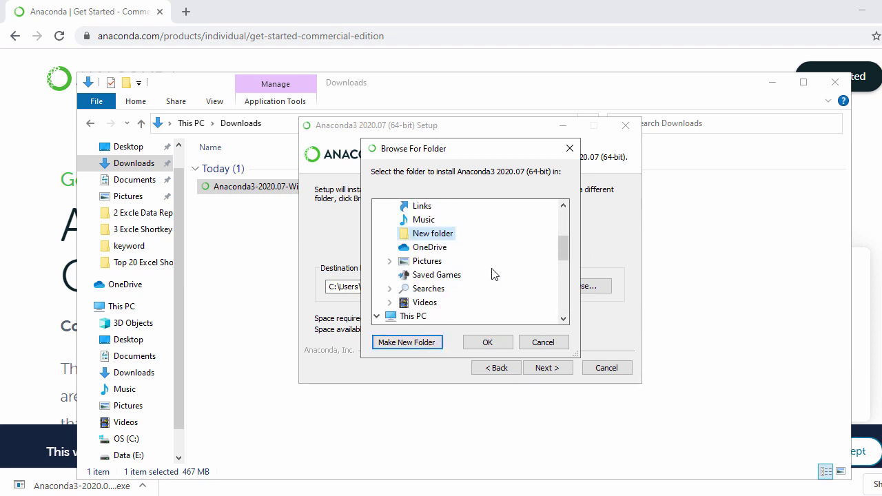
{"action": "scroll", "coordinate": [494, 275], "scroll_direction": "down", "scroll_amount": 1}
{"action": "scroll", "coordinate": [441, 279], "scroll_direction": "down", "scroll_amount": 2}
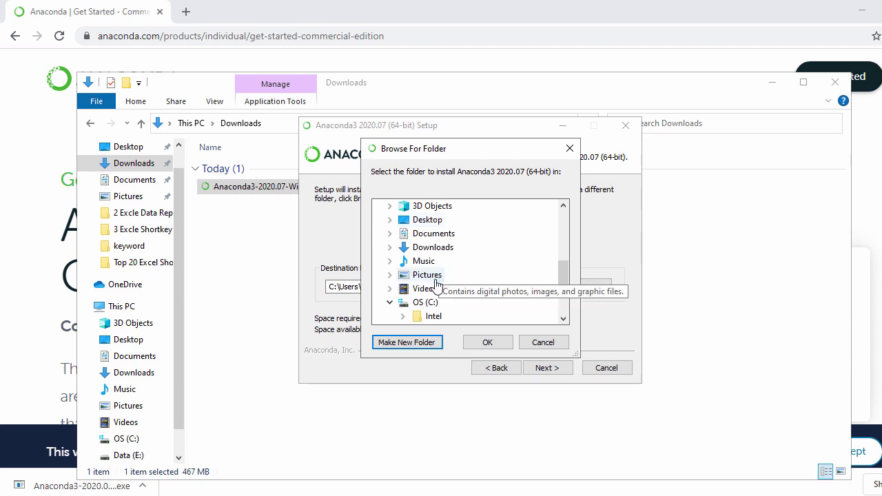
{"action": "scroll", "coordinate": [439, 289], "scroll_direction": "down", "scroll_amount": 1}
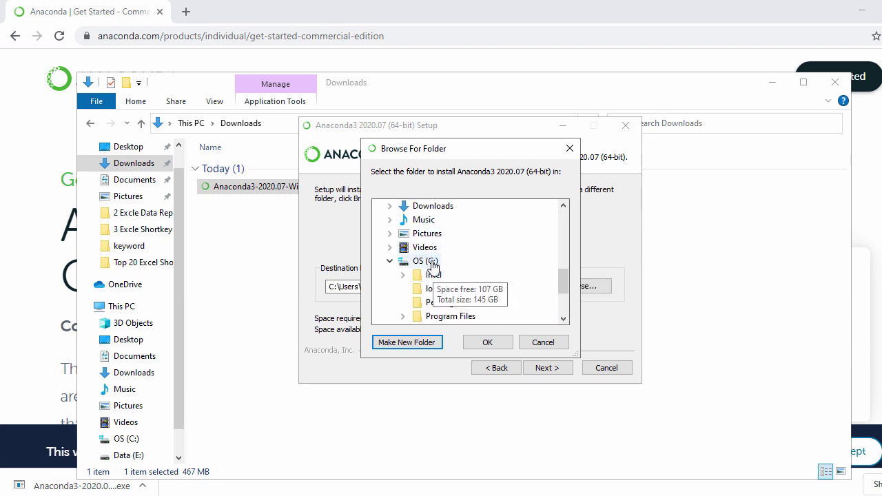
{"action": "left_click", "coordinate": [431, 265]}
{"action": "left_click", "coordinate": [407, 343]}
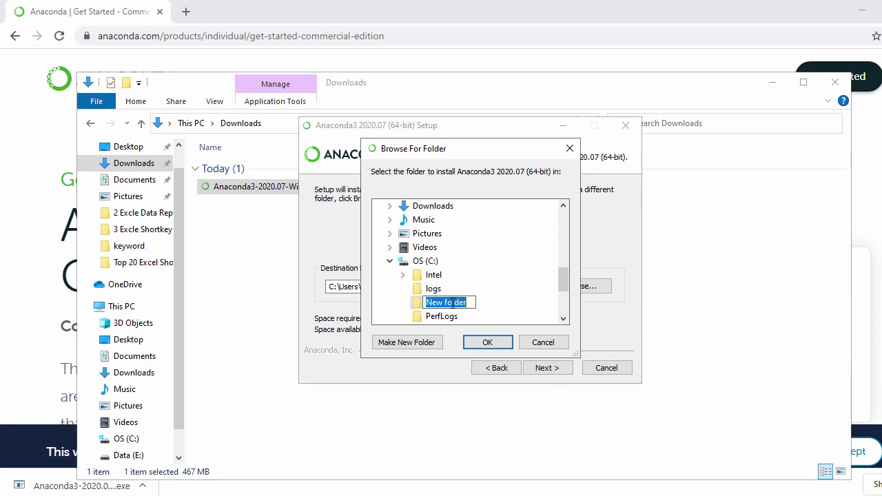
{"action": "type", "text": "Pytho"}
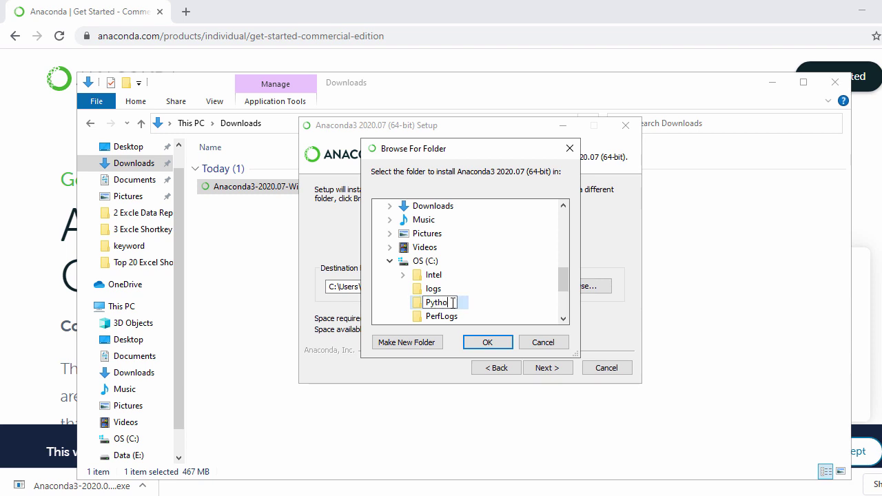
{"action": "key", "text": "BackSpace"}
{"action": "key", "text": "BackSpace"}
{"action": "key", "text": "BackSpace"}
{"action": "key", "text": "BackSpace"}
{"action": "key", "text": "BackSpace"}
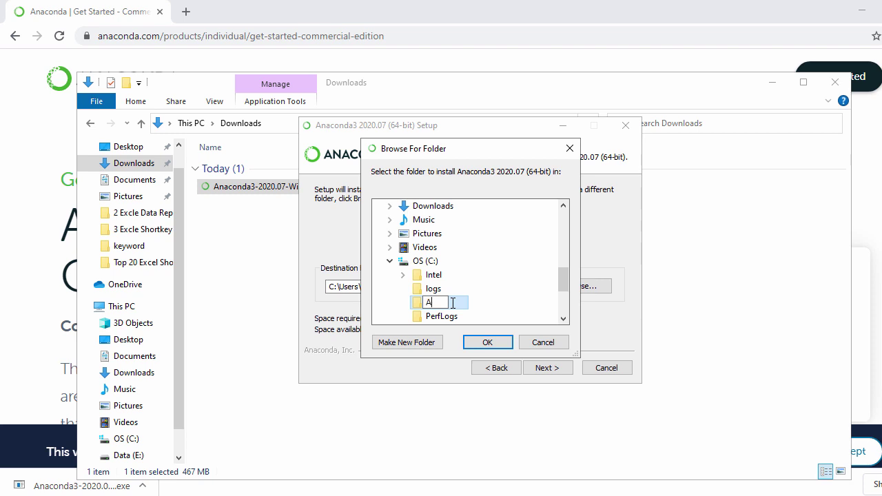
Name the new folder on the OS (C:) drive Anaconda and confirm it as the install destination.
{"action": "type", "text": "Anaco"}
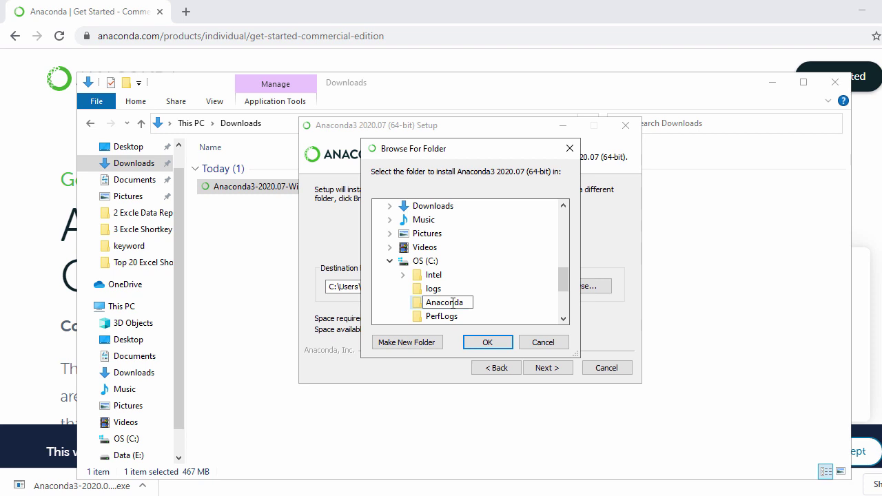
{"action": "type", "text": "nda"}
{"action": "key", "text": "Return"}
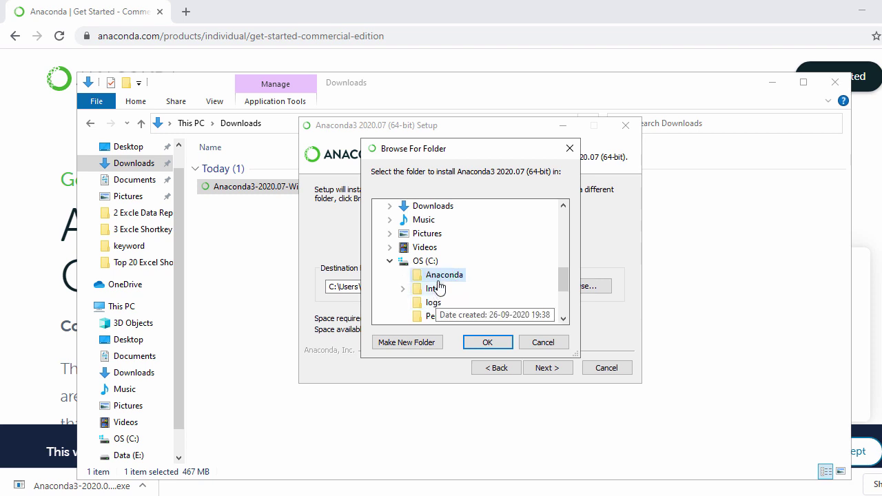
{"action": "left_click", "coordinate": [487, 342]}
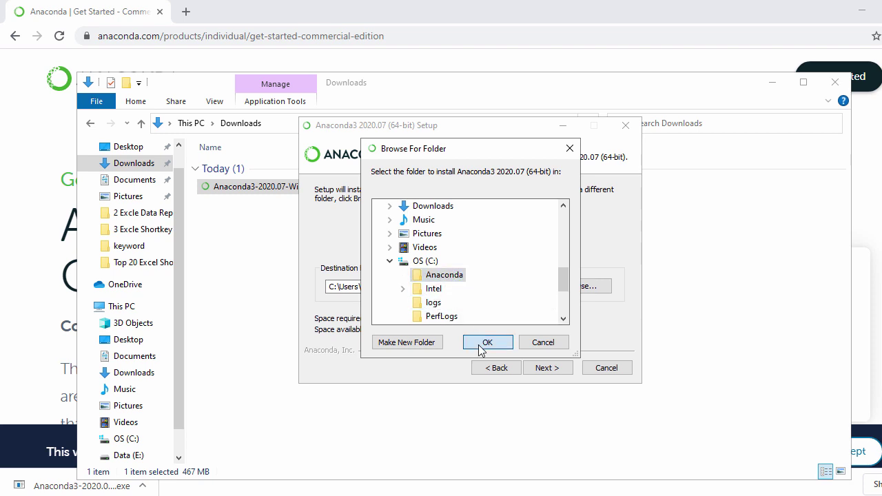
{"action": "left_click", "coordinate": [559, 370]}
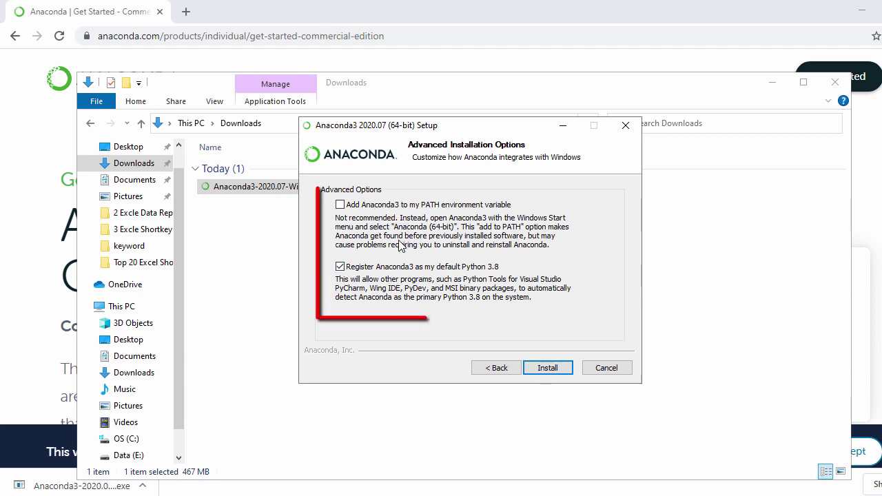
Enable adding Anaconda3 to the PATH environment variable and start the installation.
{"action": "left_click", "coordinate": [377, 210]}
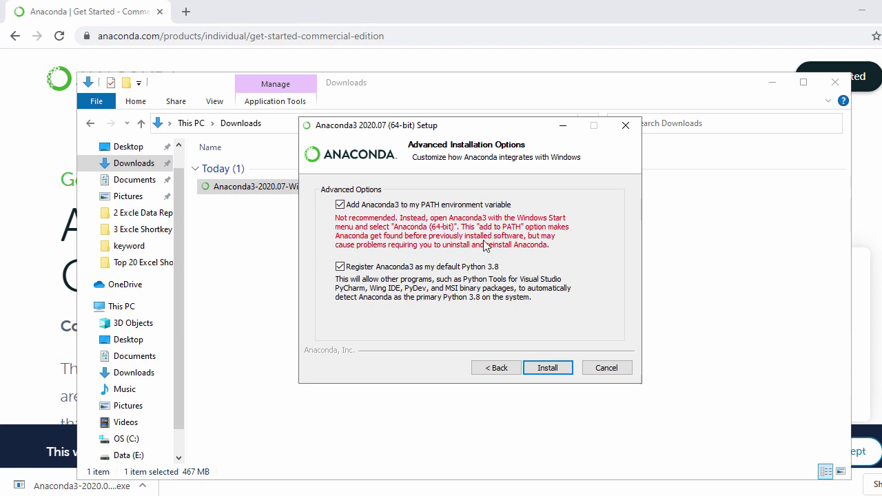
{"action": "left_click", "coordinate": [555, 368]}
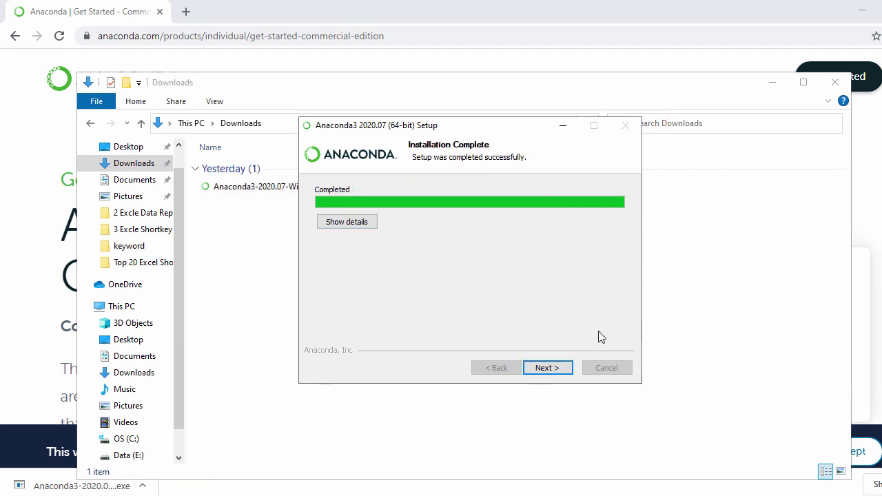
Finish the setup wizard with the Anaconda Individual Edition Tutorial and Learn More About Anaconda options turned off.
{"action": "left_click", "coordinate": [546, 370]}
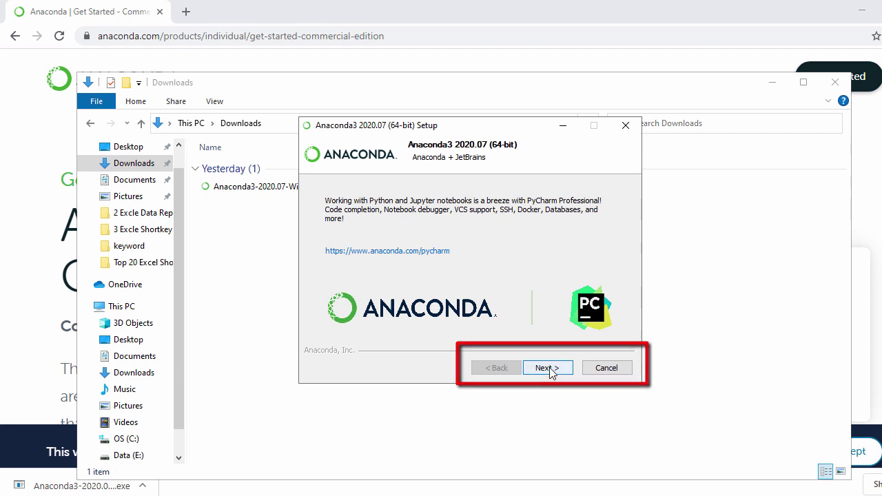
{"action": "left_click", "coordinate": [548, 369]}
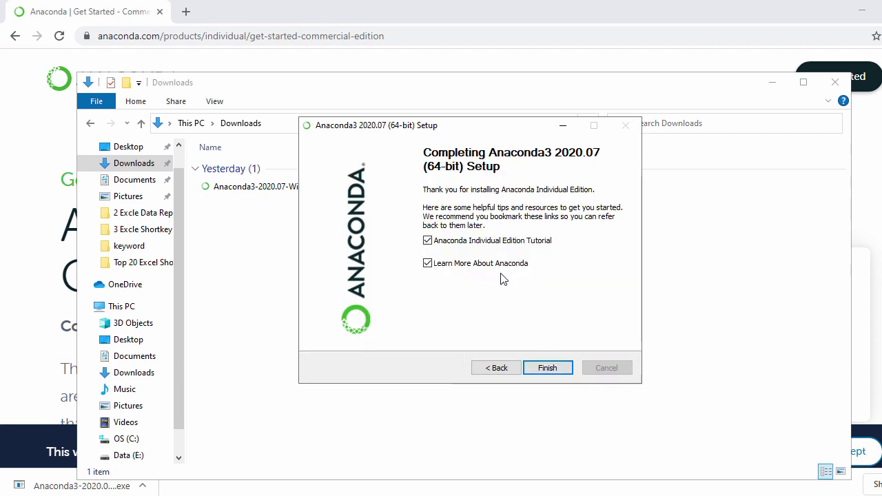
{"action": "left_click", "coordinate": [493, 245]}
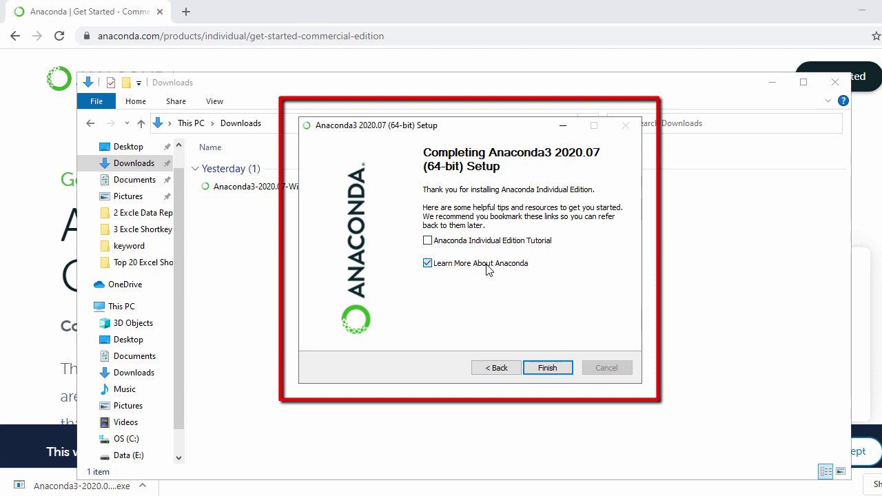
{"action": "left_click", "coordinate": [486, 268]}
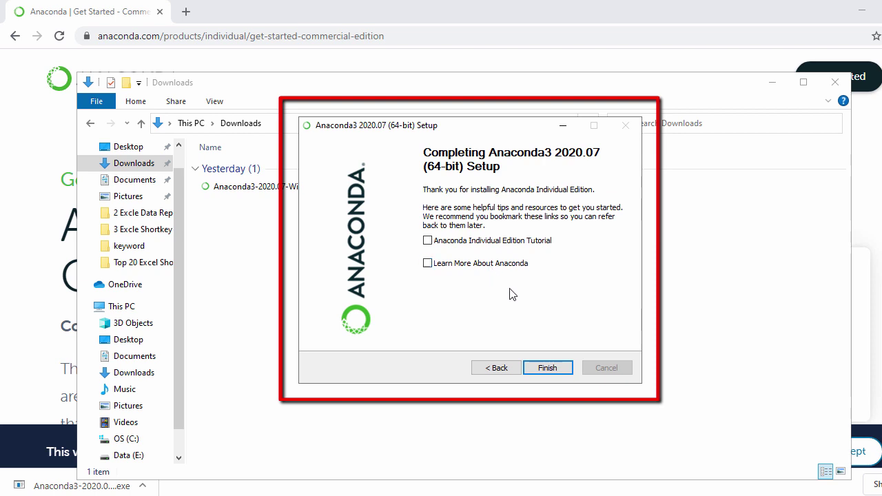
{"action": "left_click", "coordinate": [550, 368]}
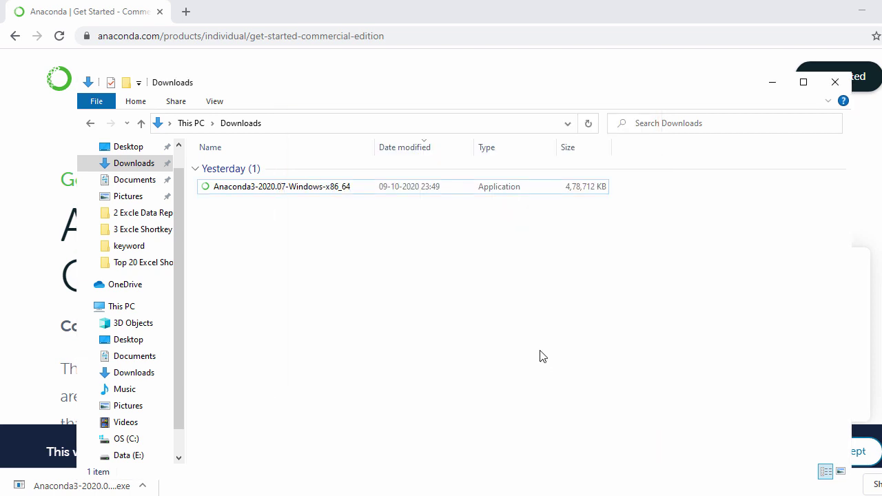
{"action": "left_click", "coordinate": [15, 493]}
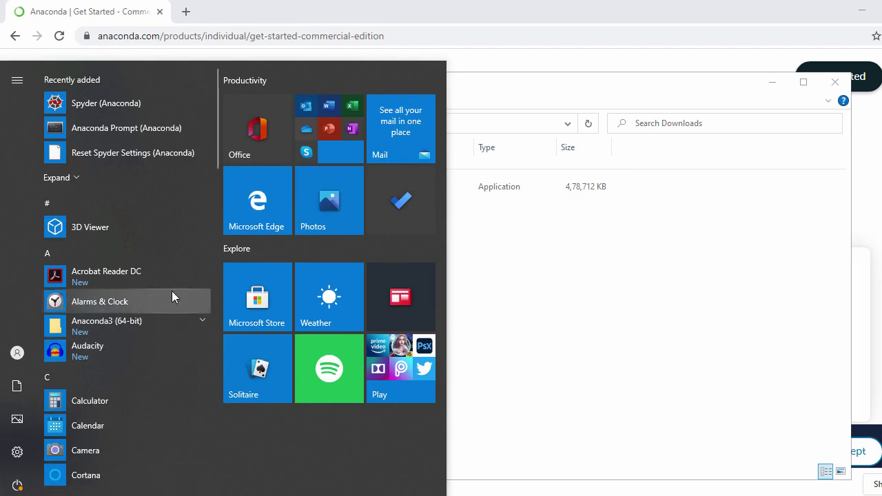
{"action": "scroll", "coordinate": [184, 281], "scroll_direction": "down", "scroll_amount": 1}
{"action": "scroll", "coordinate": [184, 281], "scroll_direction": "down", "scroll_amount": 5}
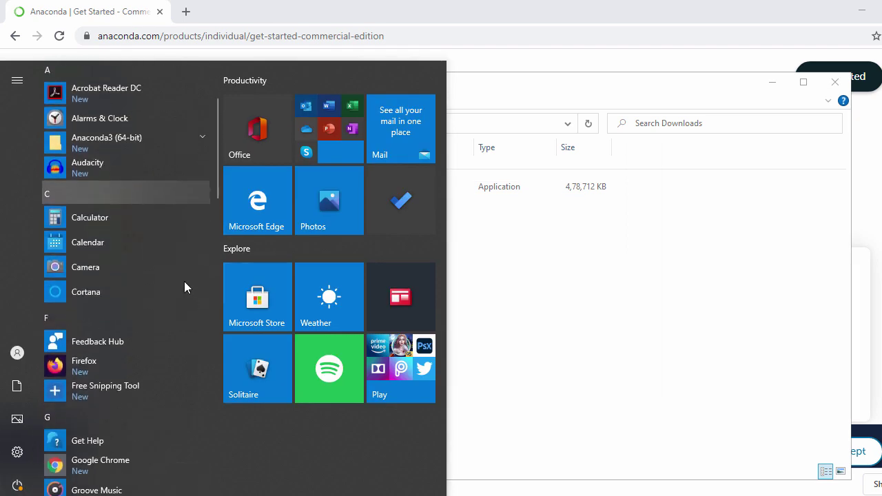
{"action": "key", "text": "Escape"}
Search the installed apps for "ana" and open Anaconda Prompt (Anaconda).
{"action": "key", "text": "super+s"}
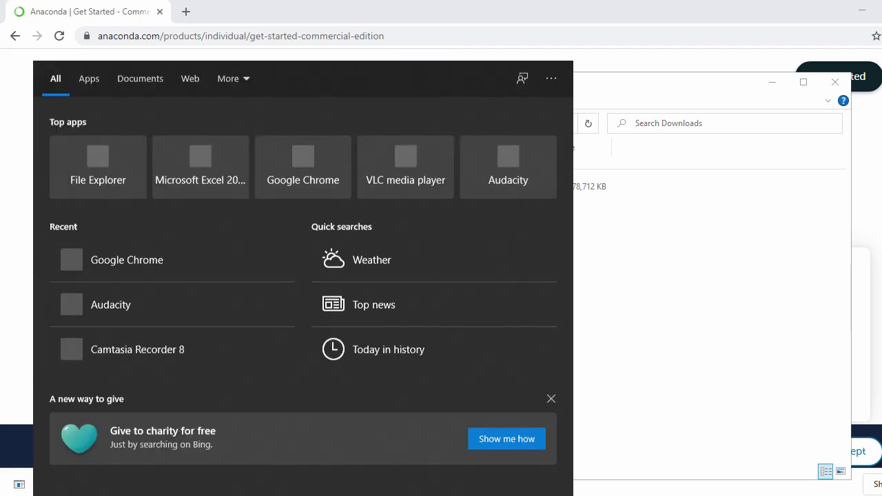
{"action": "type", "text": "ana"}
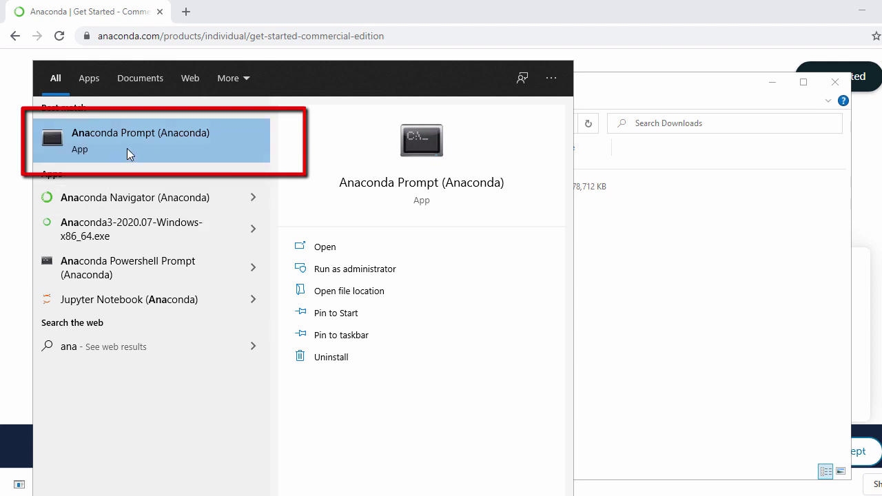
{"action": "left_click", "coordinate": [240, 153]}
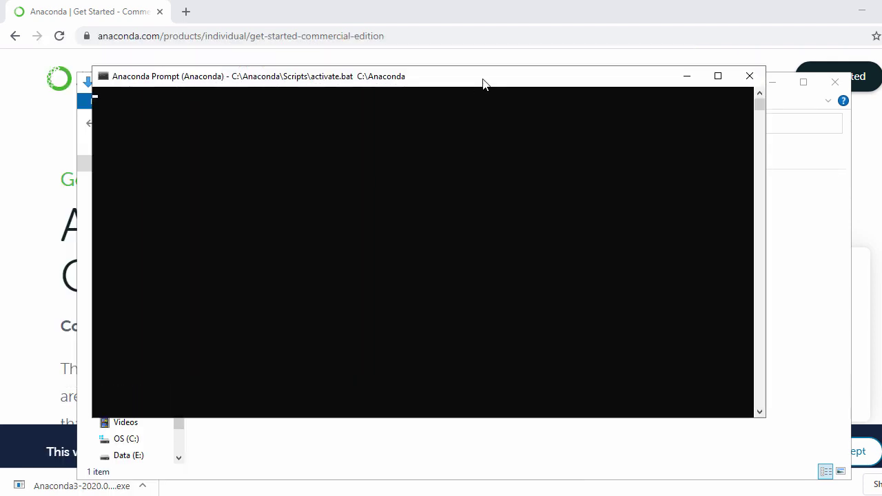
Set the Anaconda Prompt window's font size to 20 in its properties.
{"action": "right_click", "coordinate": [456, 83]}
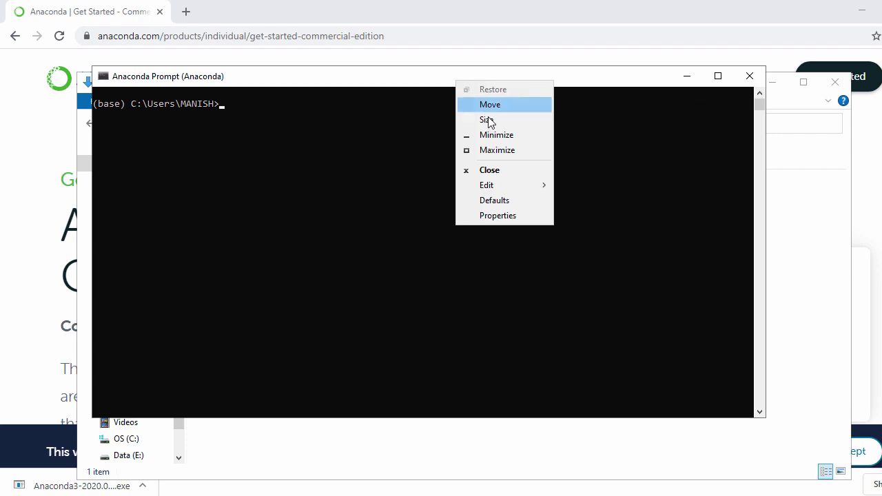
{"action": "left_click", "coordinate": [488, 216]}
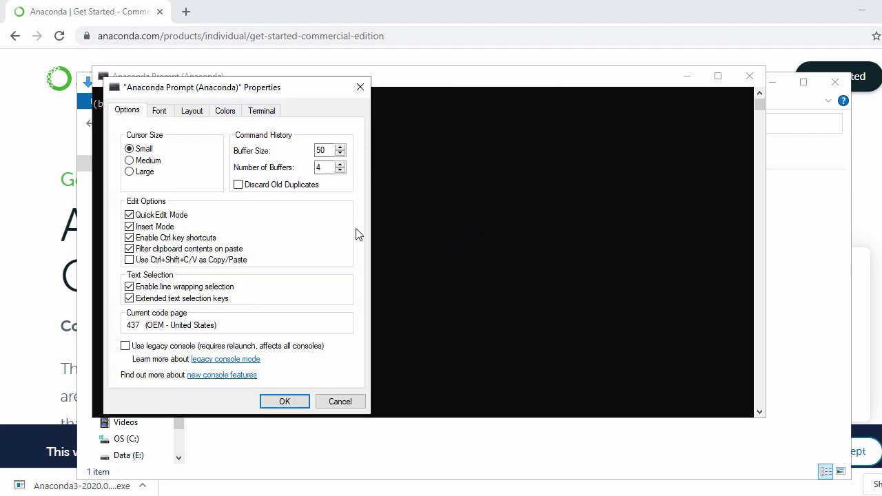
{"action": "left_click", "coordinate": [159, 111]}
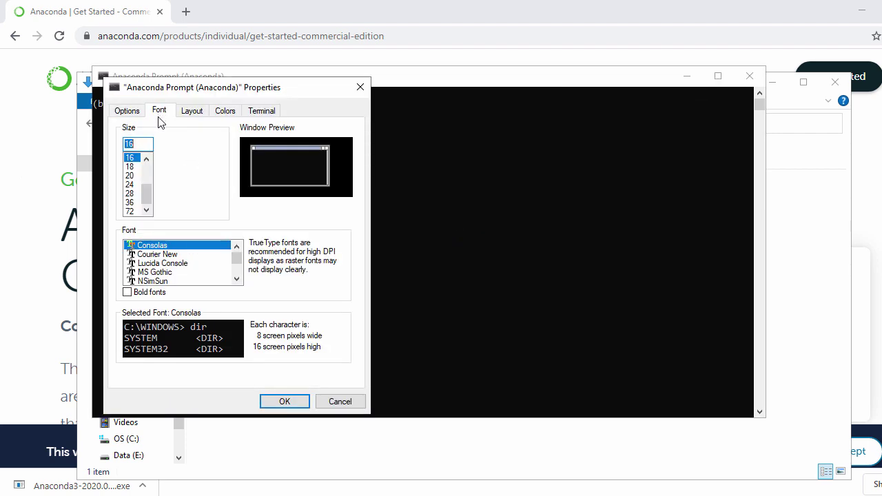
{"action": "left_click", "coordinate": [133, 176]}
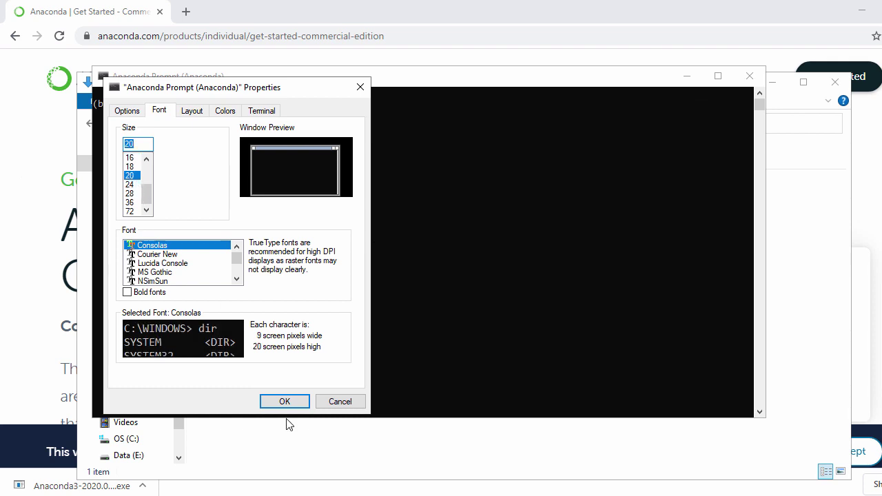
{"action": "left_click", "coordinate": [282, 401]}
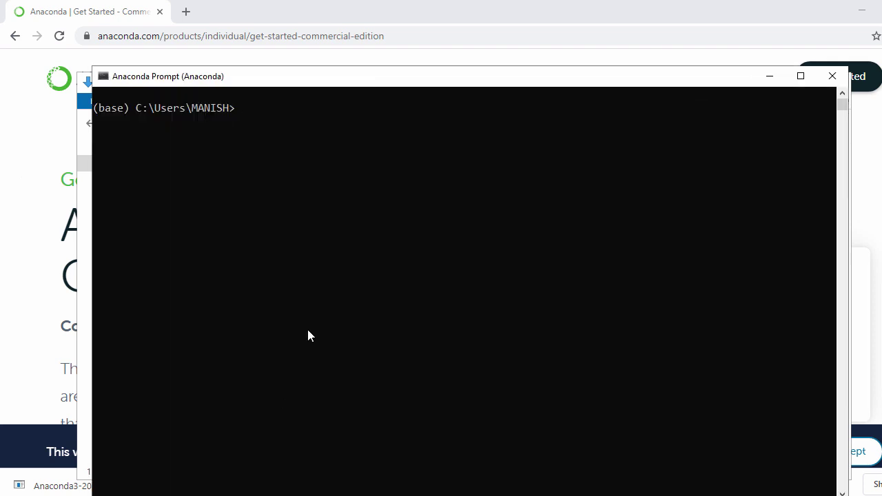
Check the installed Python version by running python --version in the Anaconda Prompt.
{"action": "type", "text": "python "}
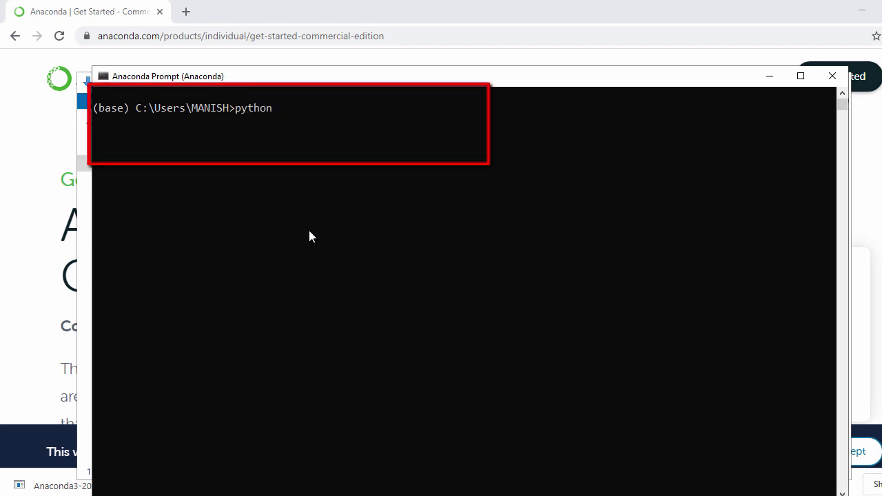
{"action": "type", "text": "--version"}
{"action": "key", "text": "Return"}
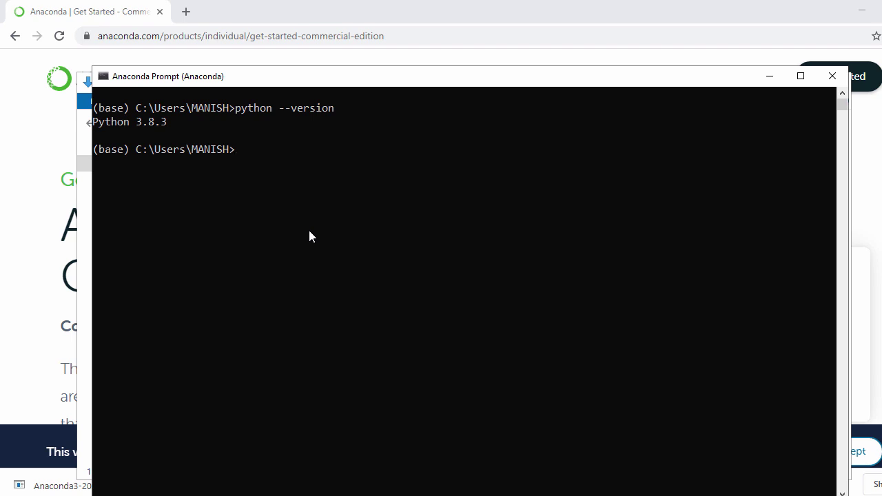
Launch Jupyter from the Anaconda Prompt with the command jupyter notebook.
{"action": "type", "text": "juy"}
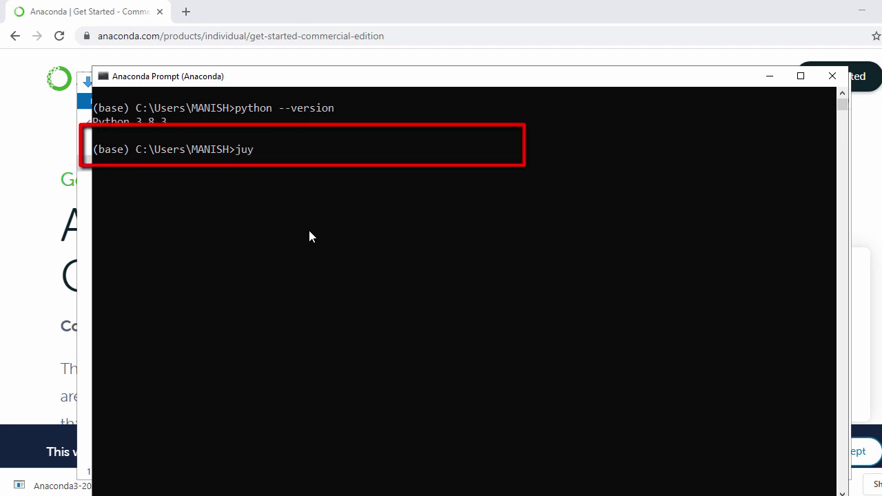
{"action": "key", "text": "BackSpace"}
{"action": "type", "text": "pyter notebook"}
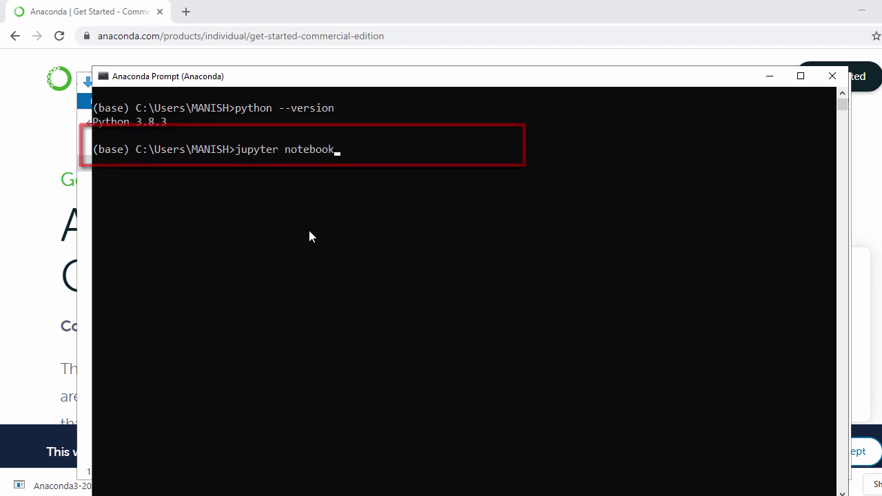
{"action": "key", "text": "Return"}
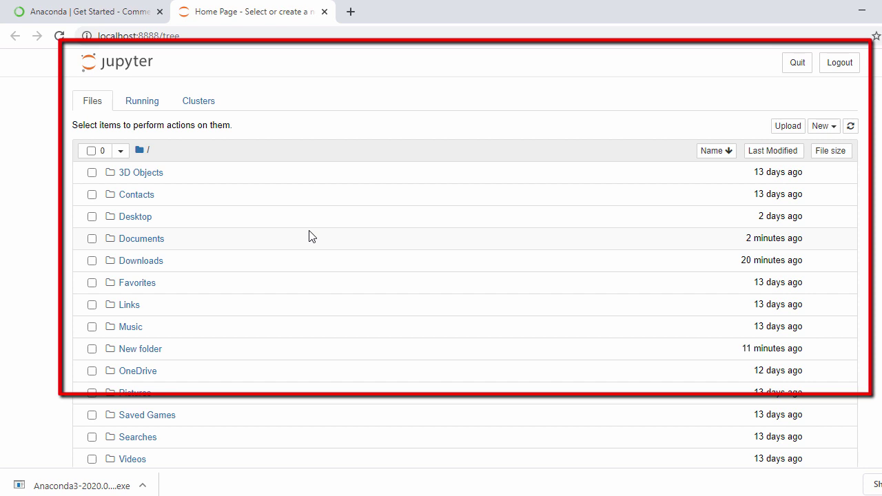
Create a new folder inside the Desktop directory in Jupyter, look inside it and return to Desktop.
{"action": "left_click", "coordinate": [132, 218]}
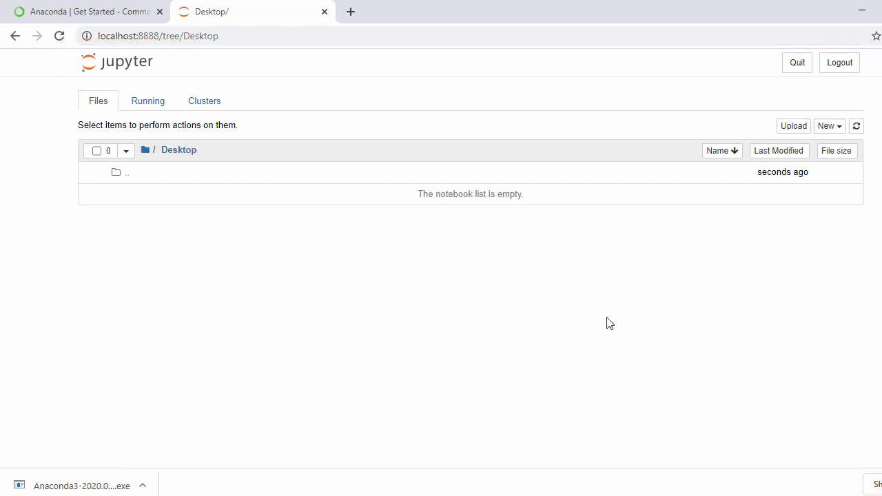
{"action": "left_click", "coordinate": [841, 134]}
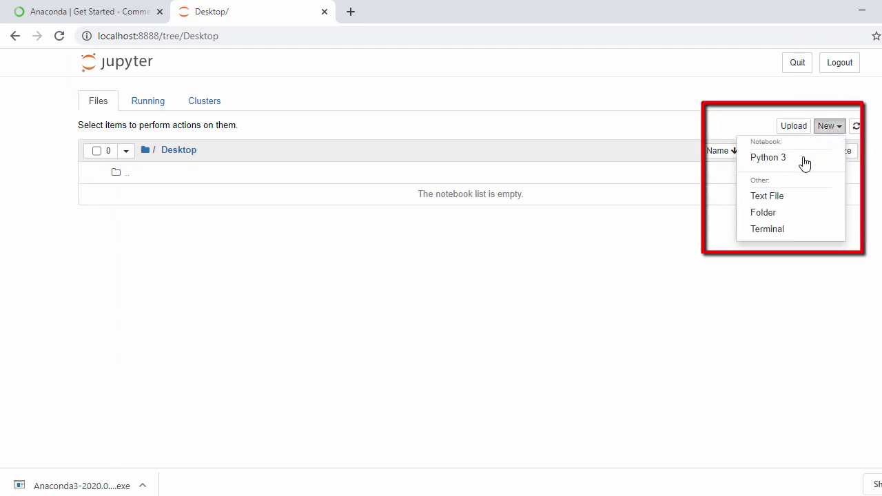
{"action": "left_click", "coordinate": [768, 214]}
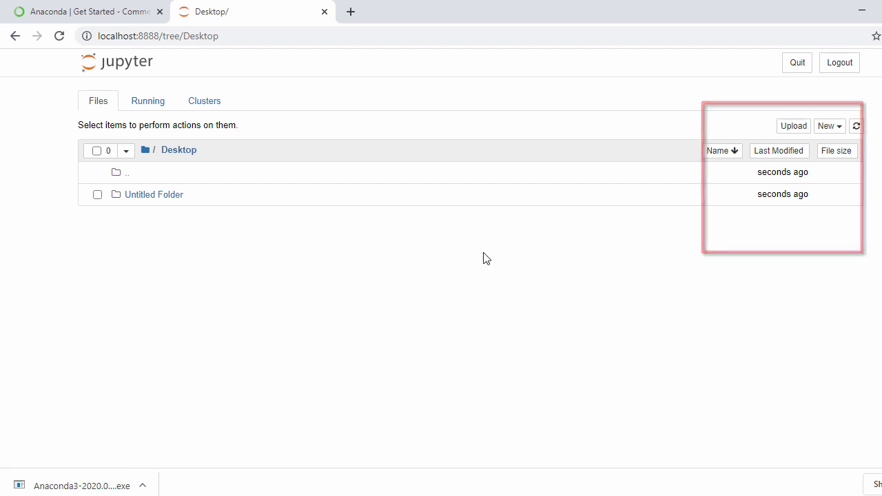
{"action": "left_click", "coordinate": [161, 200]}
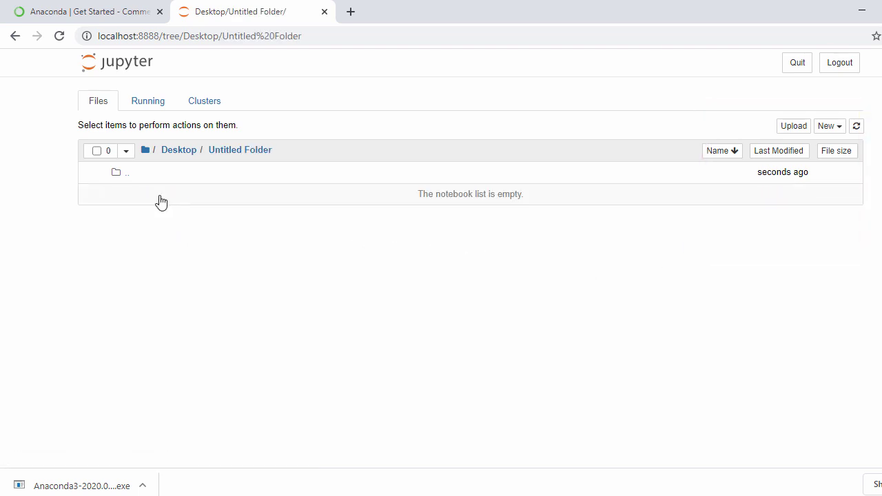
{"action": "left_click", "coordinate": [186, 157]}
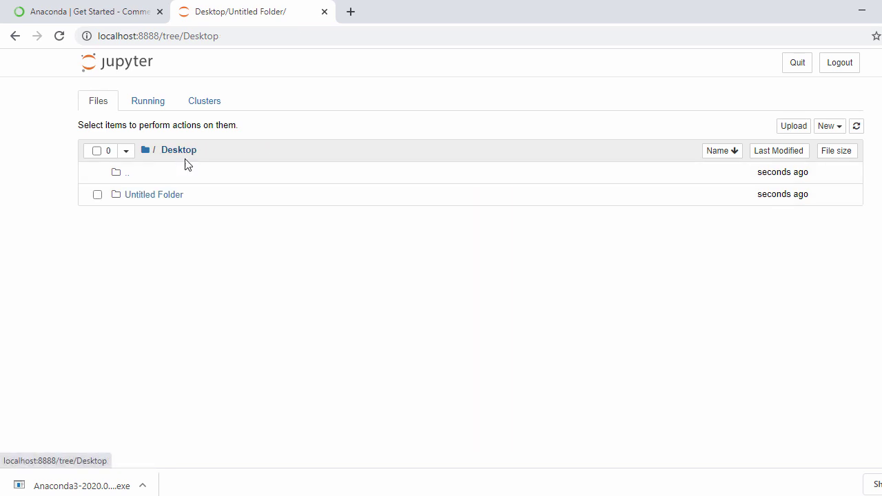
Rename the Untitled Folder in the Desktop directory as Python.
{"action": "left_click", "coordinate": [98, 195]}
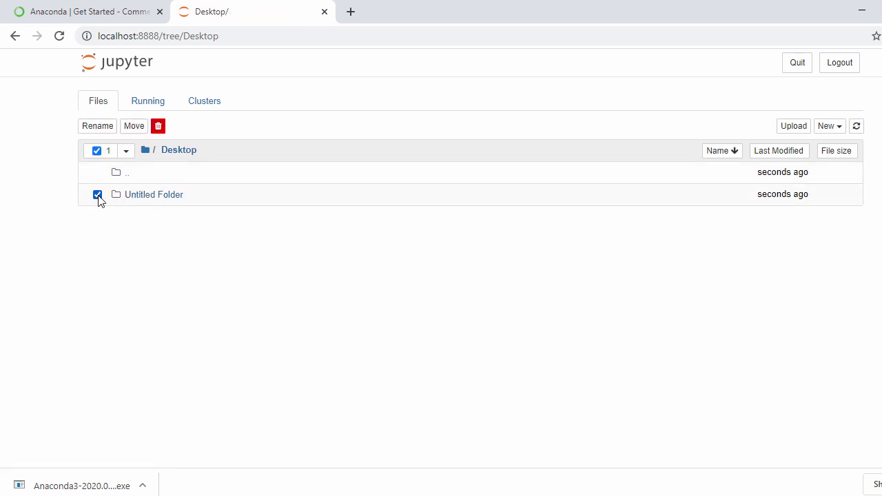
{"action": "left_click", "coordinate": [97, 125]}
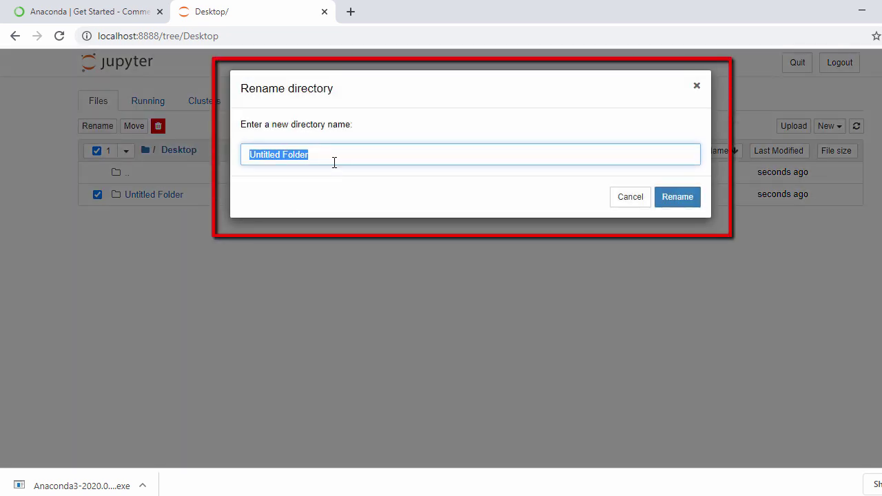
{"action": "type", "text": "Python"}
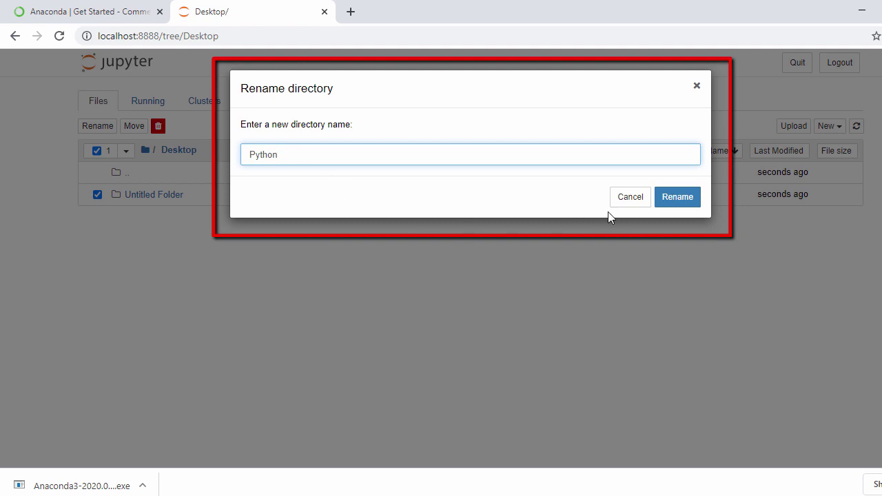
{"action": "left_click", "coordinate": [672, 199]}
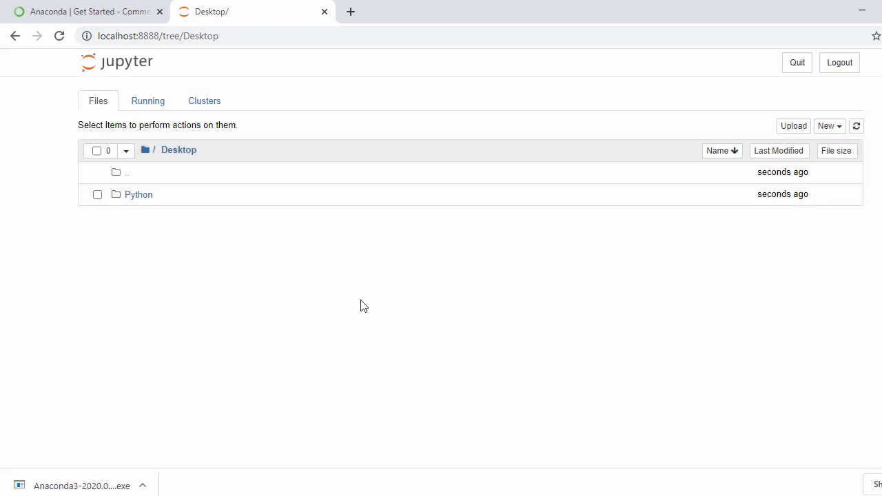
Create a new Python 3 notebook inside the Python folder.
{"action": "left_click", "coordinate": [133, 196]}
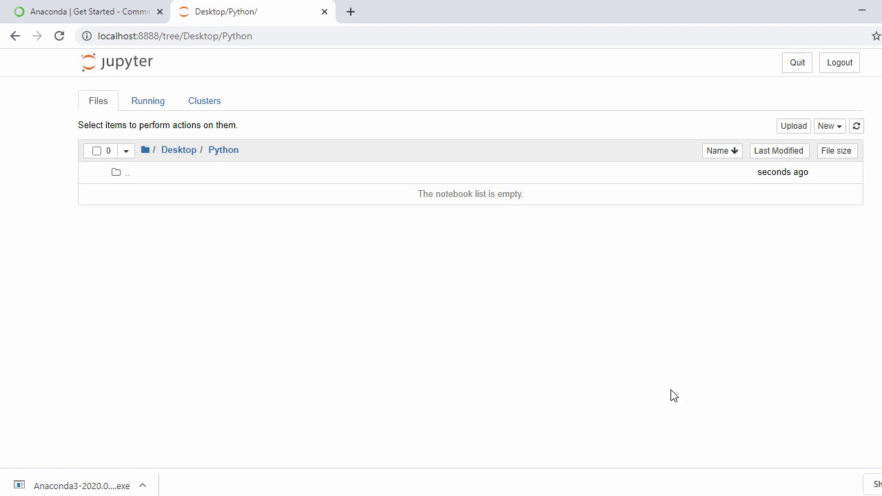
{"action": "left_click", "coordinate": [834, 126]}
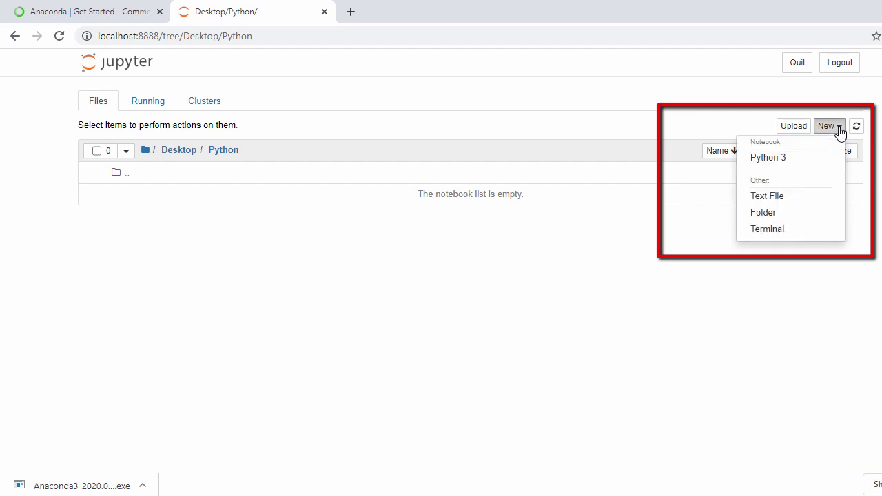
{"action": "left_click", "coordinate": [804, 158]}
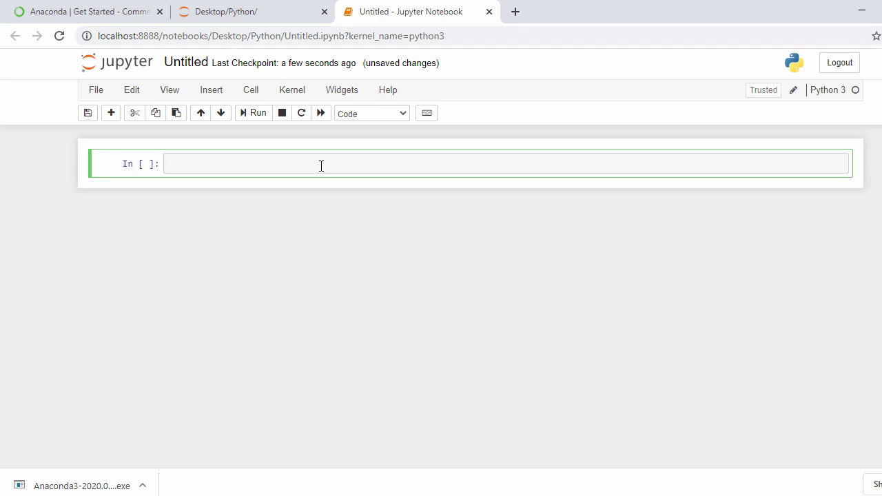
Enter print("Hello!!") in the notebook's first cell and run it.
{"action": "type", "text": "pr"}
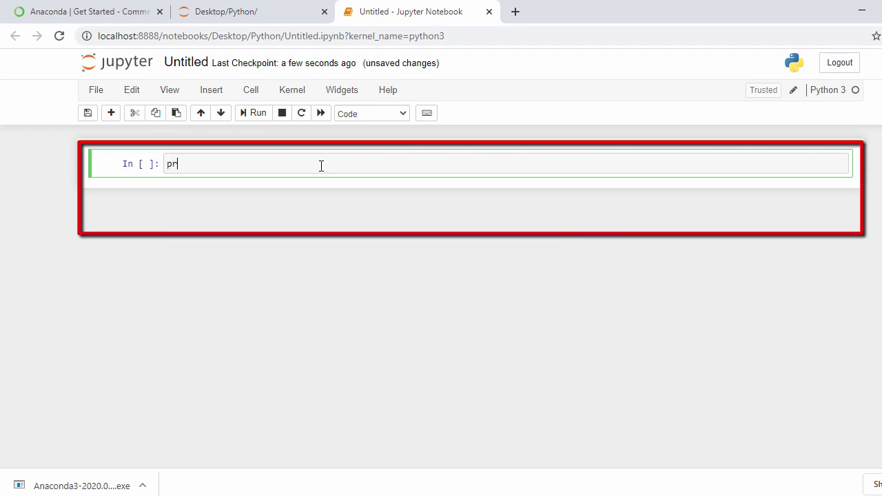
{"action": "type", "text": "int(\"Hello"}
{"action": "key", "text": "BackSpace"}
{"action": "type", "text": "!!"}
{"action": "key", "text": "shift+Return"}
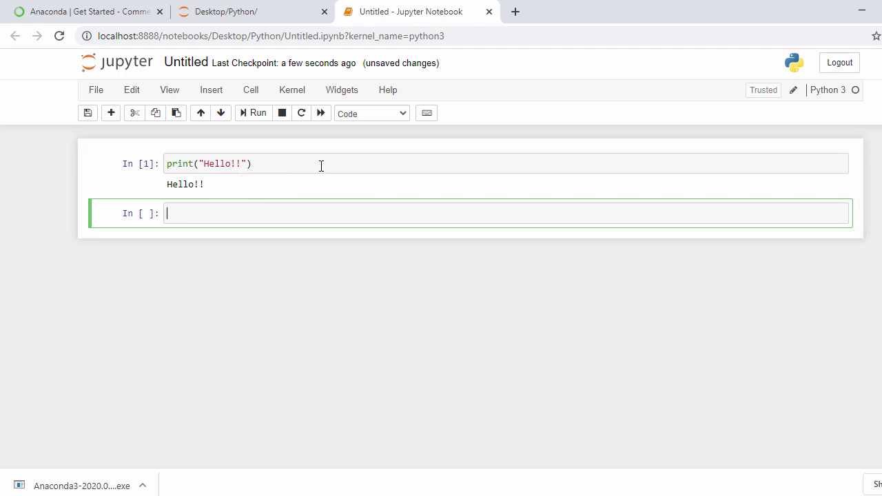
Enter x=10 and, on a new line, print(x) in the second cell and run it.
{"action": "type", "text": "x=10"}
{"action": "key", "text": "Return"}
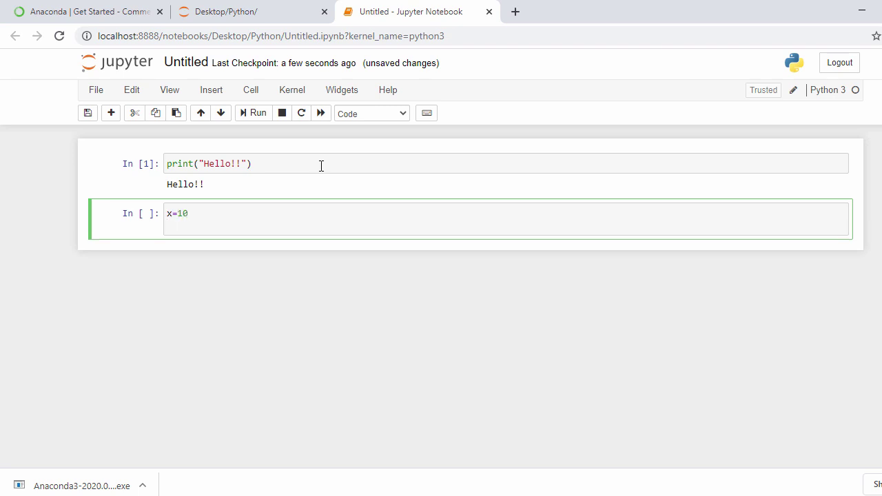
{"action": "type", "text": "print(x"}
{"action": "key", "text": "shift+Return"}
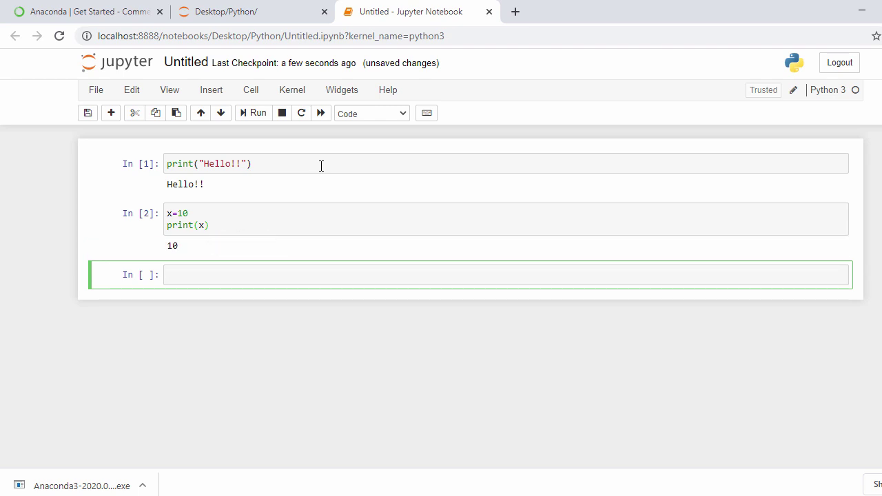
Rename the untitled notebook as FirstPython.
{"action": "left_click", "coordinate": [184, 63]}
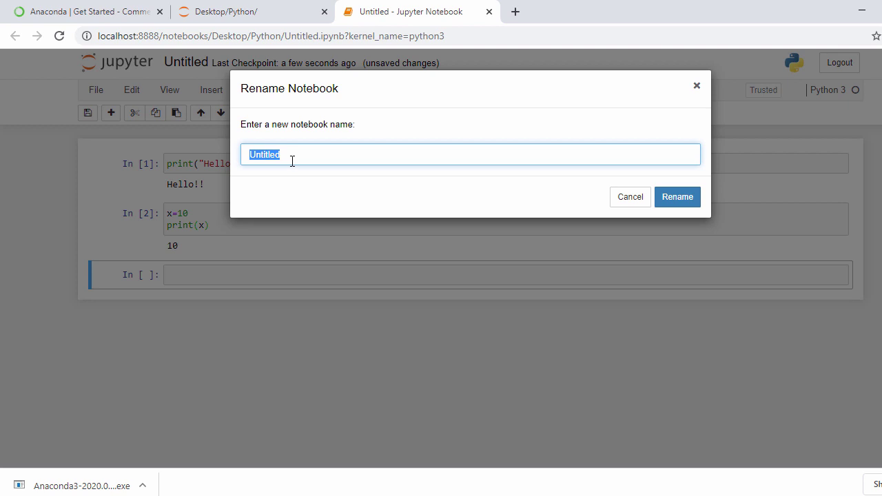
{"action": "type", "text": "First"}
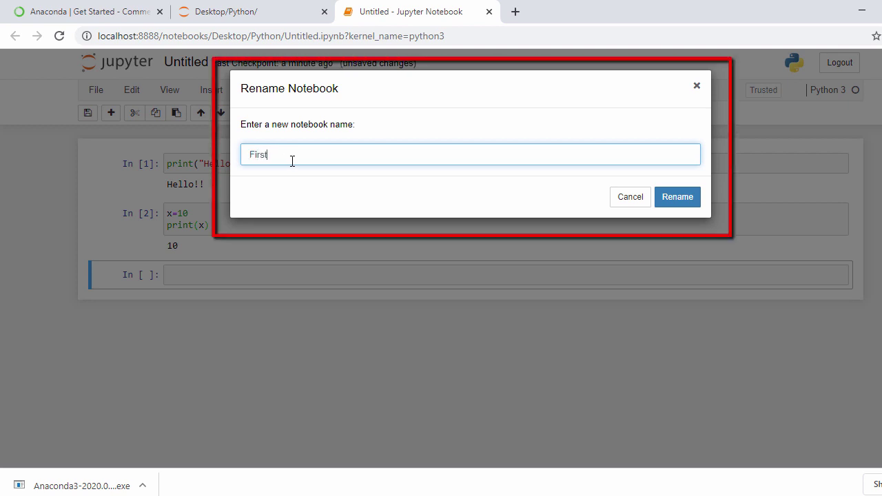
{"action": "type", "text": "Python"}
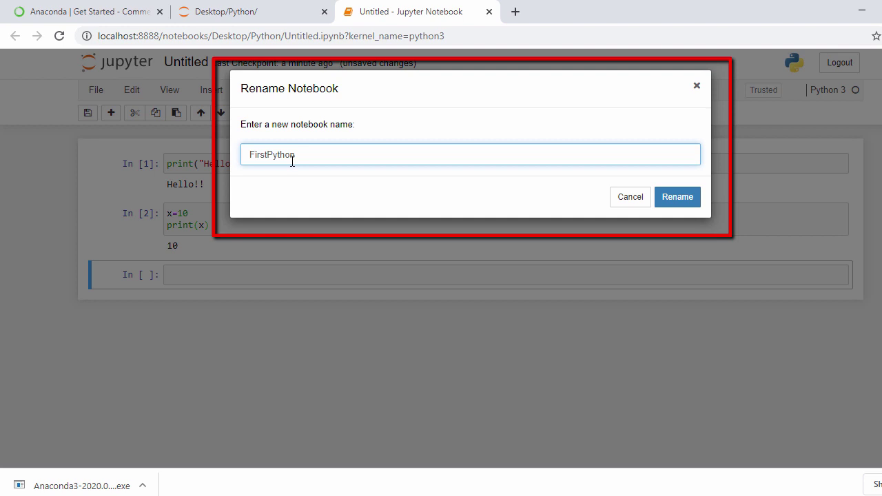
{"action": "left_click", "coordinate": [675, 209]}
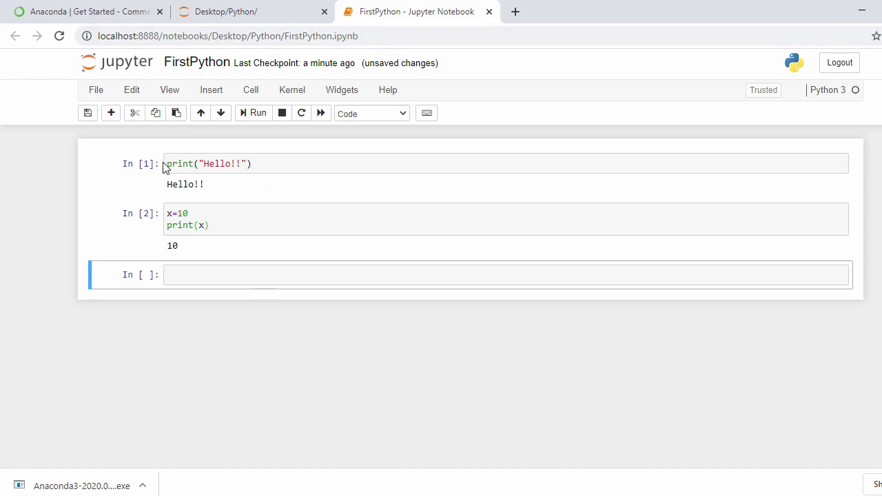
Check that FirstPython.ipynb is listed in Jupyter's Desktop/Python directory and in the Python folder on the Windows desktop.
{"action": "left_click", "coordinate": [234, 19]}
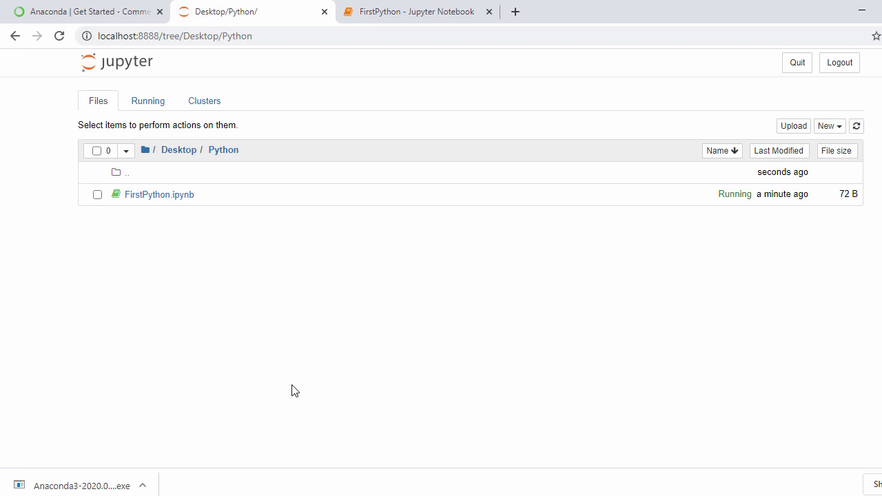
{"action": "key", "text": "super+d"}
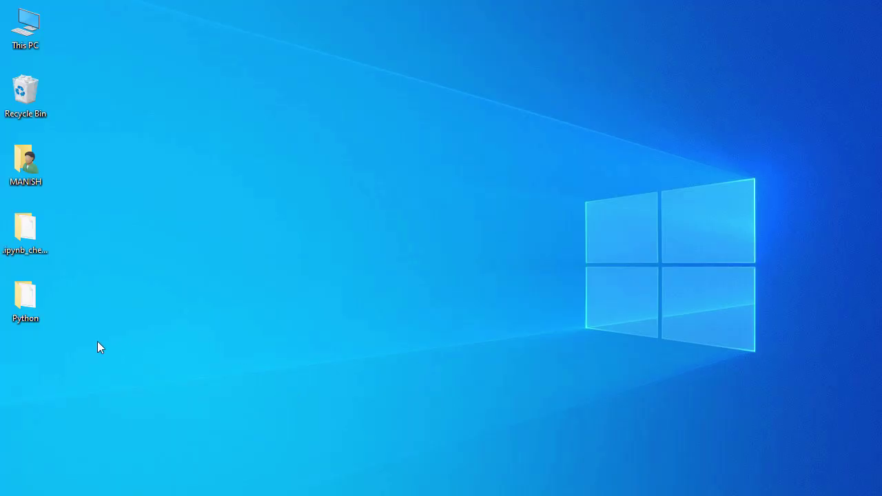
{"action": "double_click", "coordinate": [34, 299]}
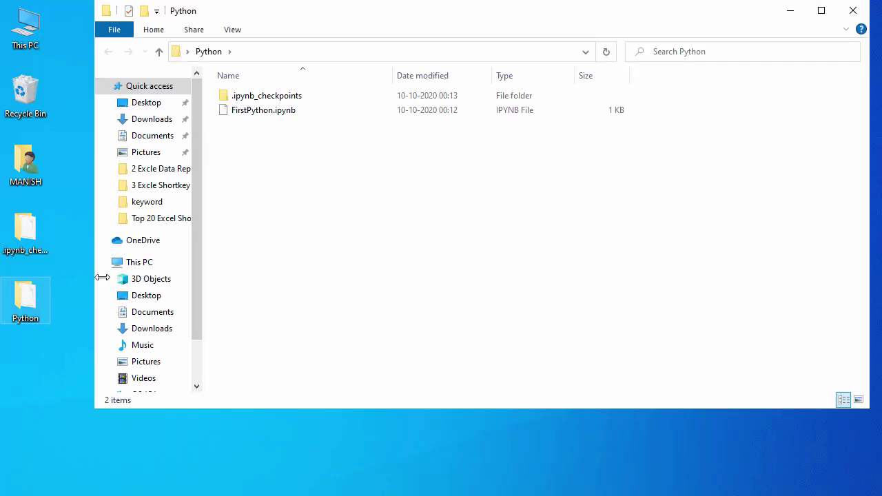
{"action": "left_click", "coordinate": [284, 116]}
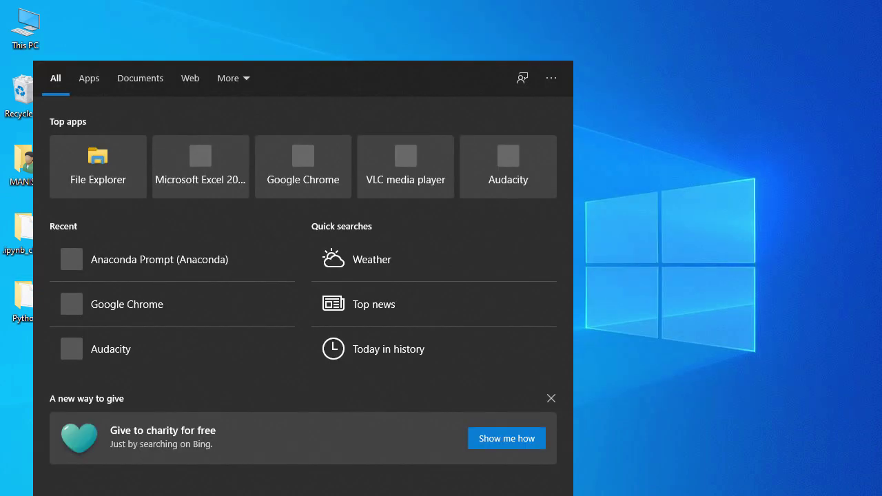
Find and open Anaconda Prompt, and launch Spyder from it with the command start spyder.
{"action": "type", "text": "ana"}
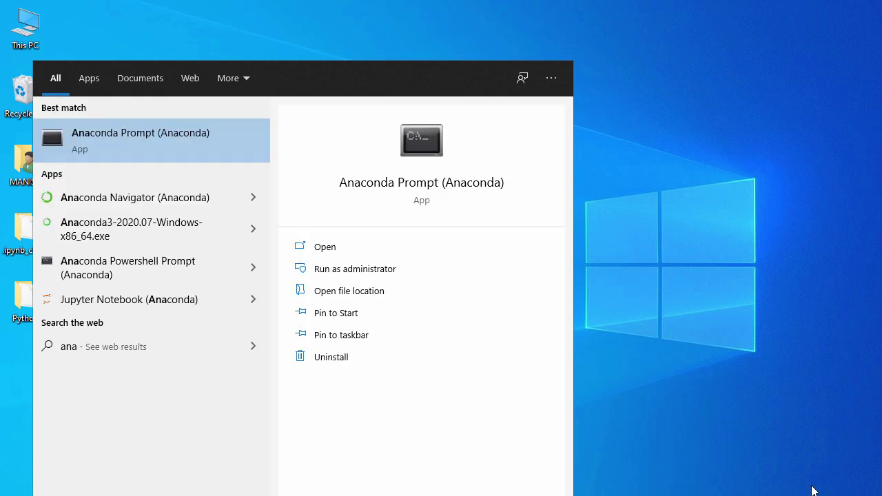
{"action": "left_click", "coordinate": [212, 145]}
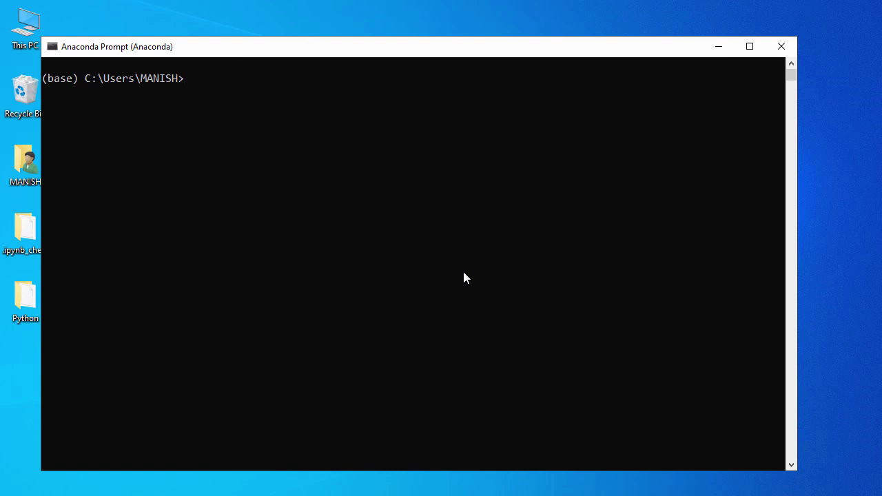
{"action": "type", "text": "start spyder"}
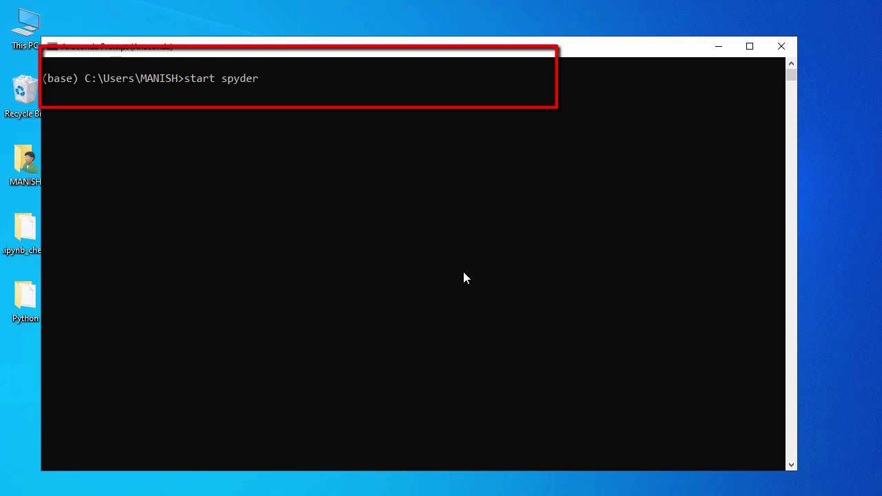
{"action": "key", "text": "Return"}
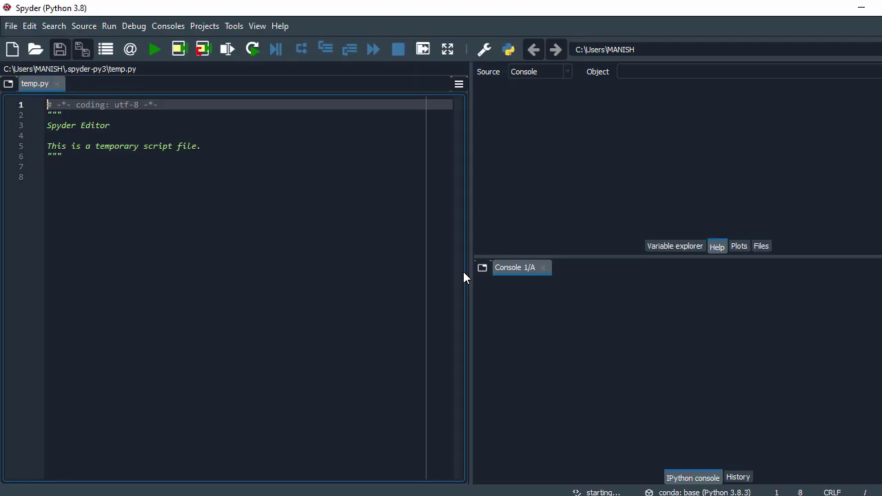
Add print("hello") on line 7 of temp.py in Spyder and run the file in the current console with the default run settings.
{"action": "left_click", "coordinate": [594, 322]}
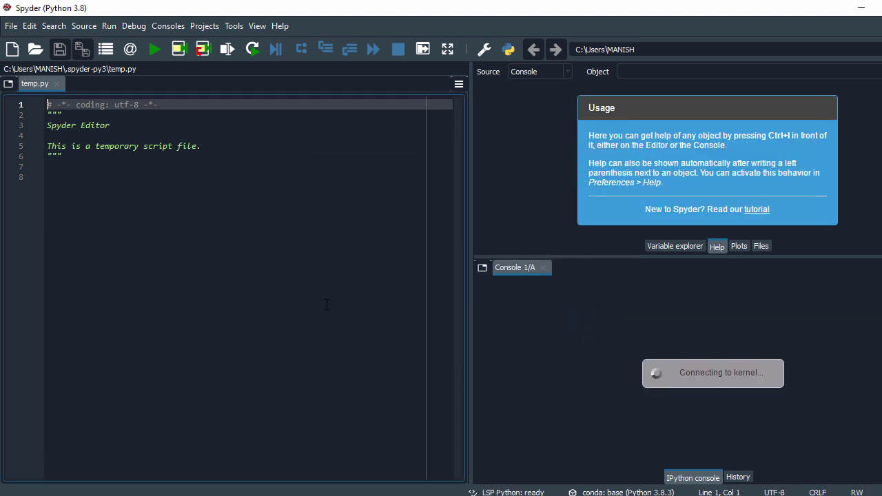
{"action": "left_click", "coordinate": [128, 164]}
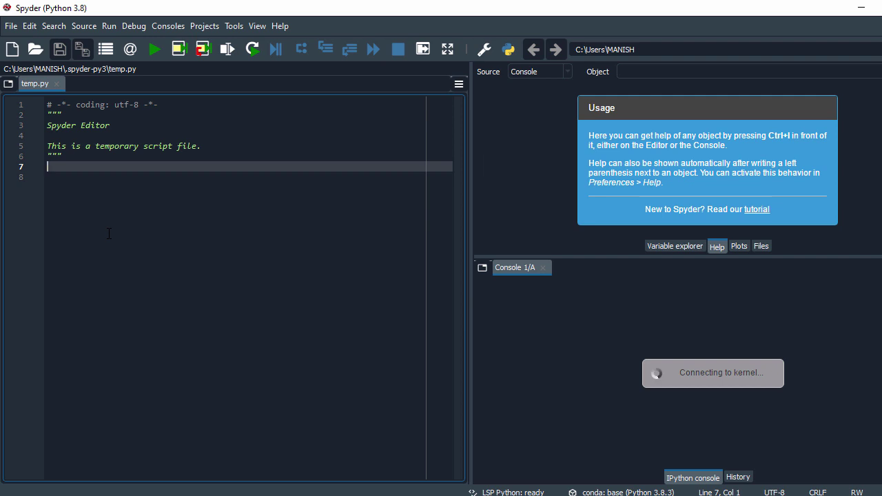
{"action": "type", "text": "print"}
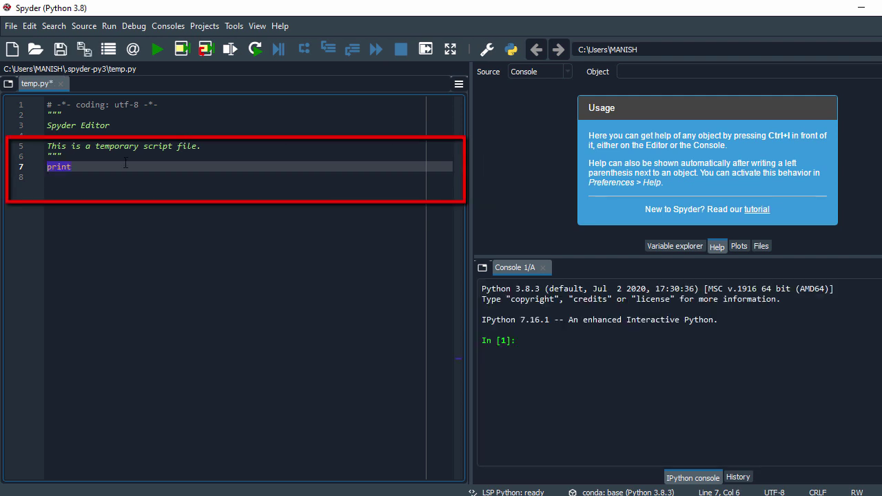
{"action": "type", "text": "(\"hell"}
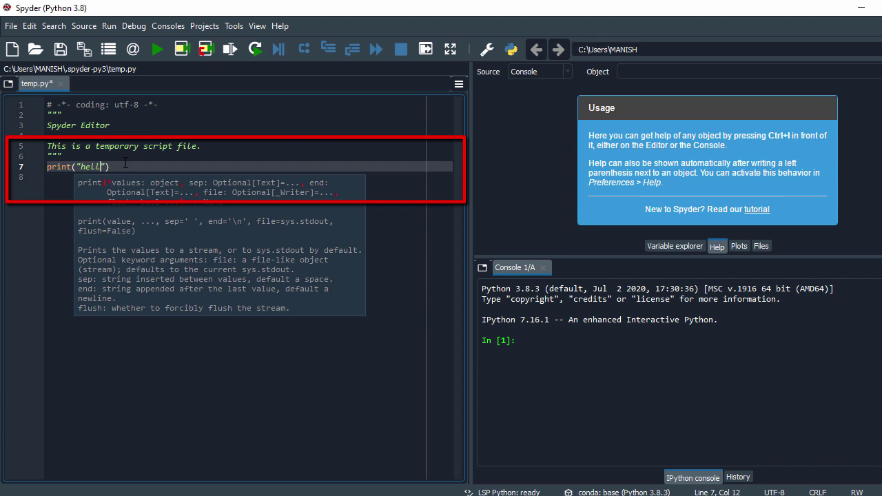
{"action": "type", "text": "o"}
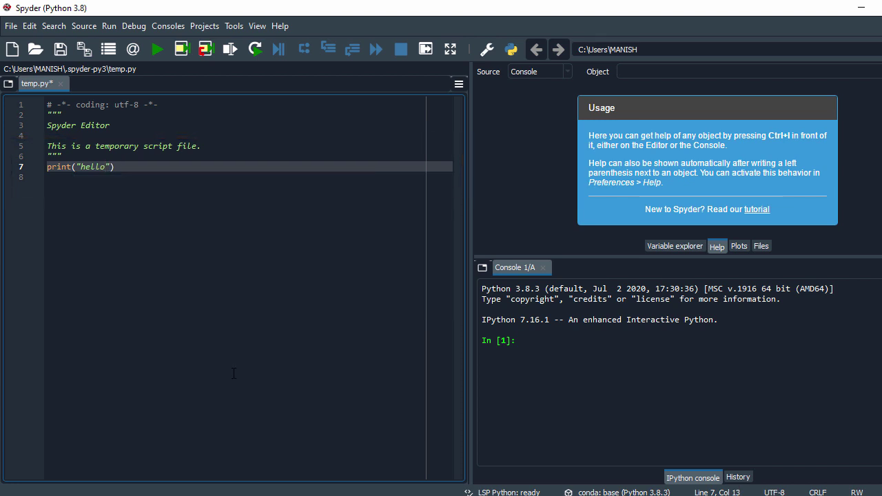
{"action": "left_click", "coordinate": [218, 293]}
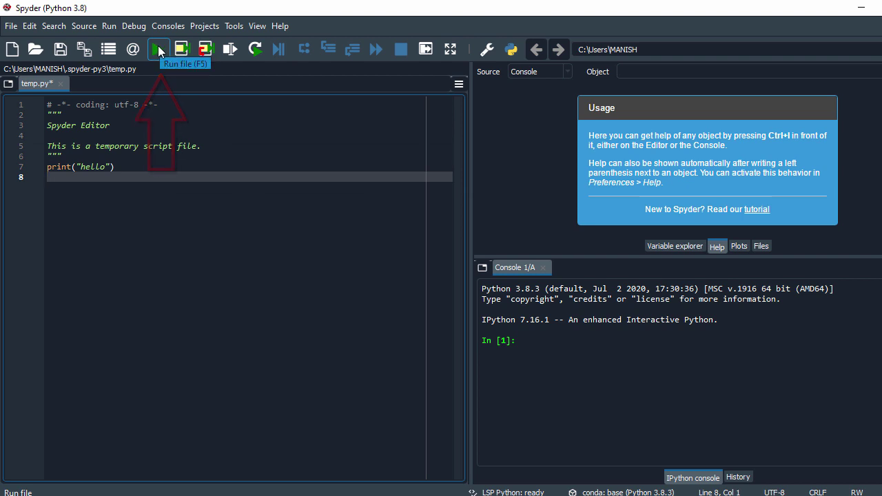
{"action": "left_click", "coordinate": [158, 50]}
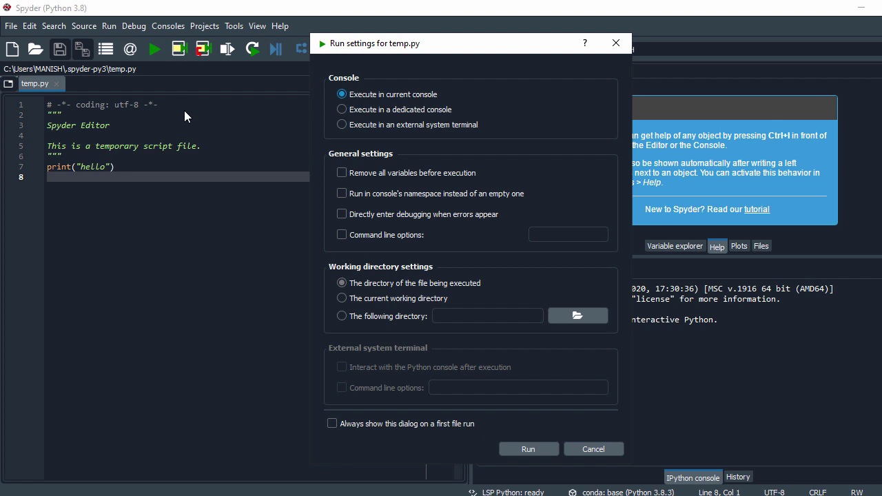
{"action": "left_click", "coordinate": [521, 448]}
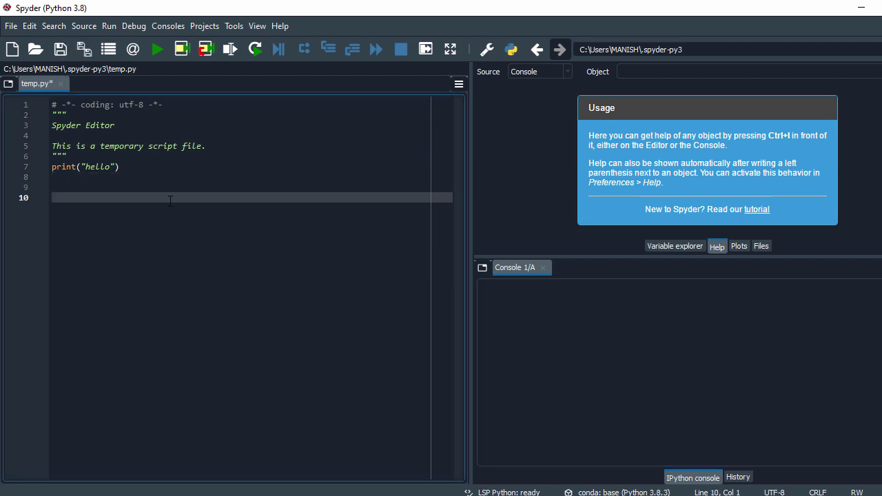
Add x=10 and print("Value of " + str(x)) below the hello line in temp.py, run the file, and check the console output.
{"action": "type", "text": "x=10"}
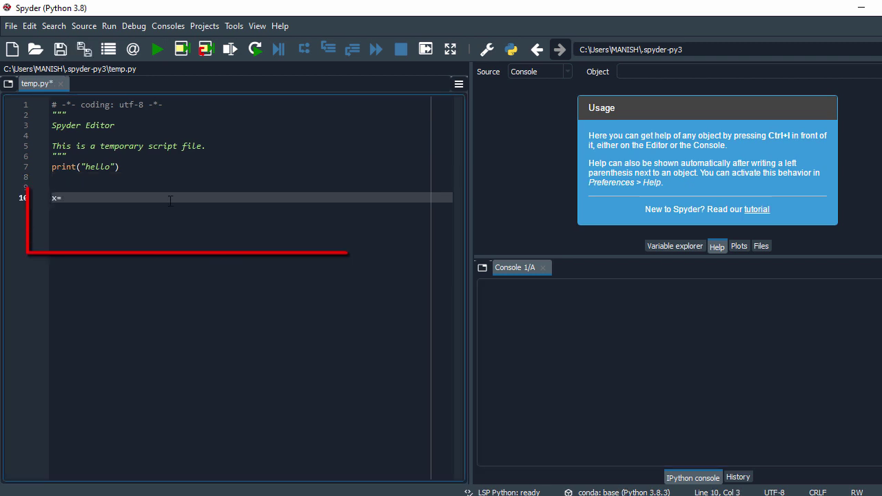
{"action": "key", "text": "Return"}
{"action": "key", "text": "Return"}
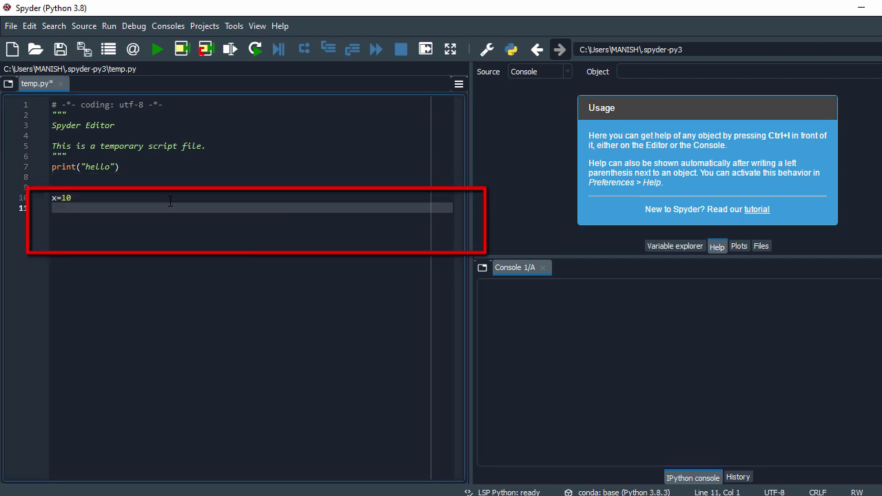
{"action": "type", "text": "prin"}
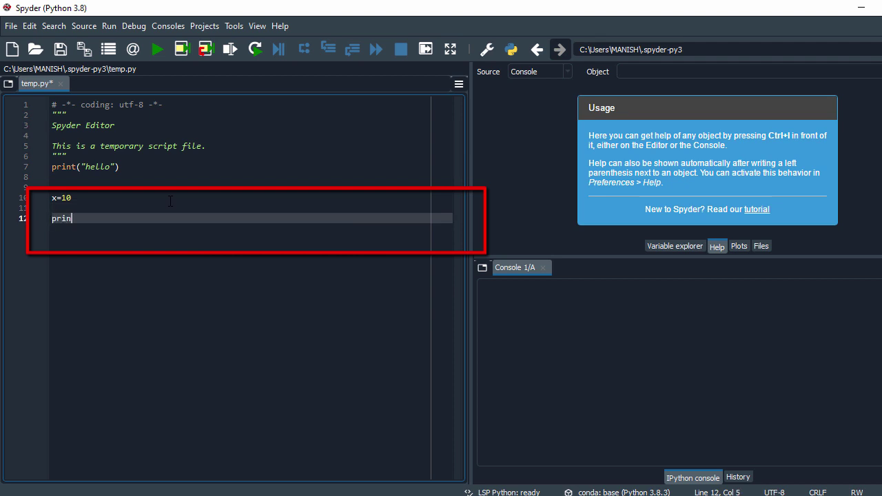
{"action": "type", "text": "t(Value of"}
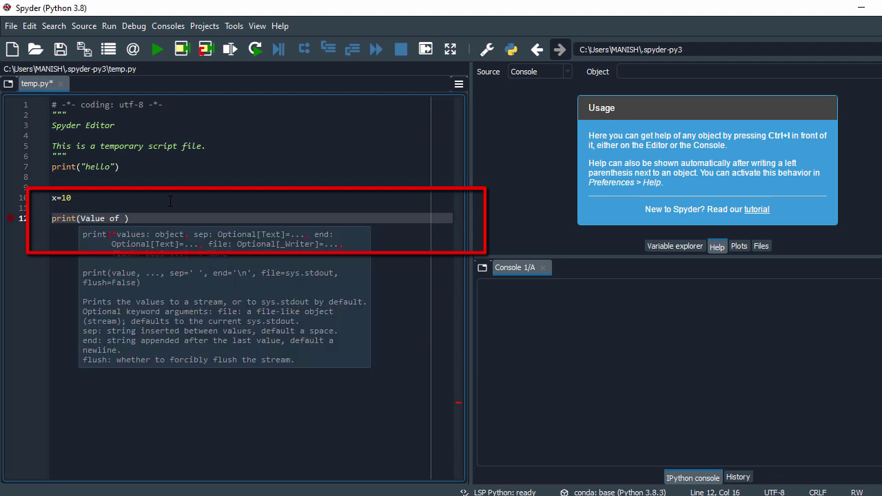
{"action": "type", "text": " T"}
{"action": "key", "text": "BackSpace"}
{"action": "key", "text": "BackSpace"}
{"action": "key", "text": "Left"}
{"action": "key", "text": "Left"}
{"action": "key", "text": "Left"}
{"action": "key", "text": "Left"}
{"action": "key", "text": "Left"}
{"action": "key", "text": "Left"}
{"action": "key", "text": "Left"}
{"action": "key", "text": "Left"}
{"action": "type", "text": "\""}
{"action": "key", "text": "End"}
{"action": "key", "text": "Left"}
{"action": "type", "text": "\" + str(x))"}
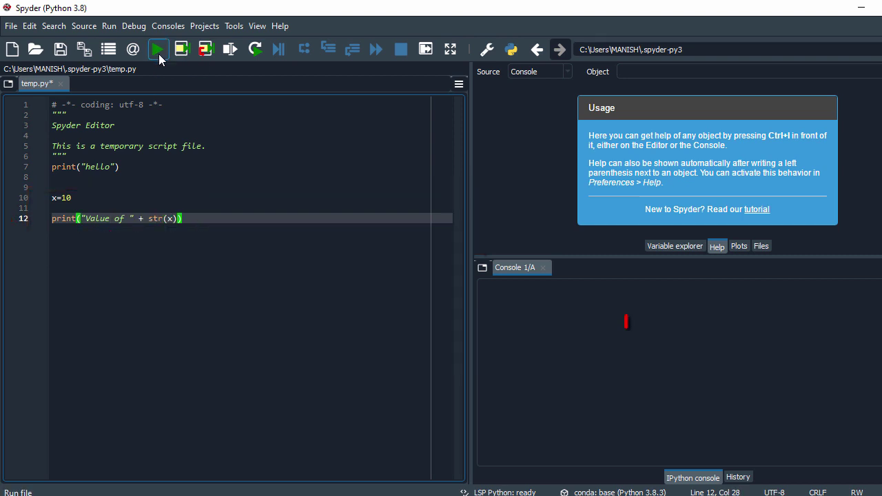
{"action": "left_click", "coordinate": [156, 51]}
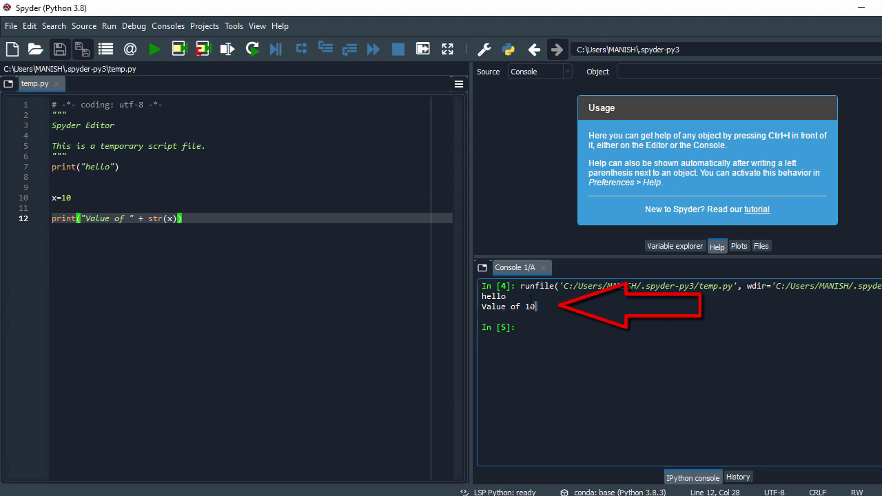
{"action": "left_click_drag", "start_coordinate": [536, 307], "coordinate": [482, 295]}
{"action": "left_click", "coordinate": [559, 317]}
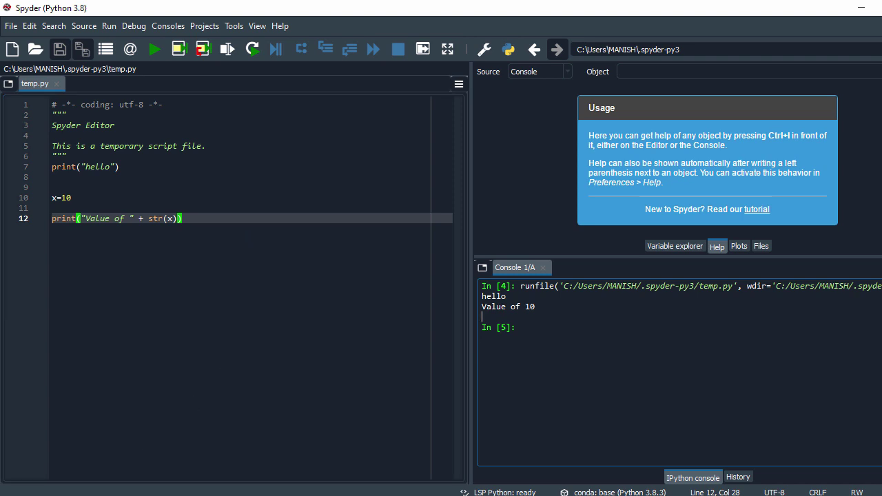
Open Anaconda Powershell Prompt from the Anaconda3 (64-bit) programs and install the package with pip install pyPDF2.
{"action": "key", "text": "super"}
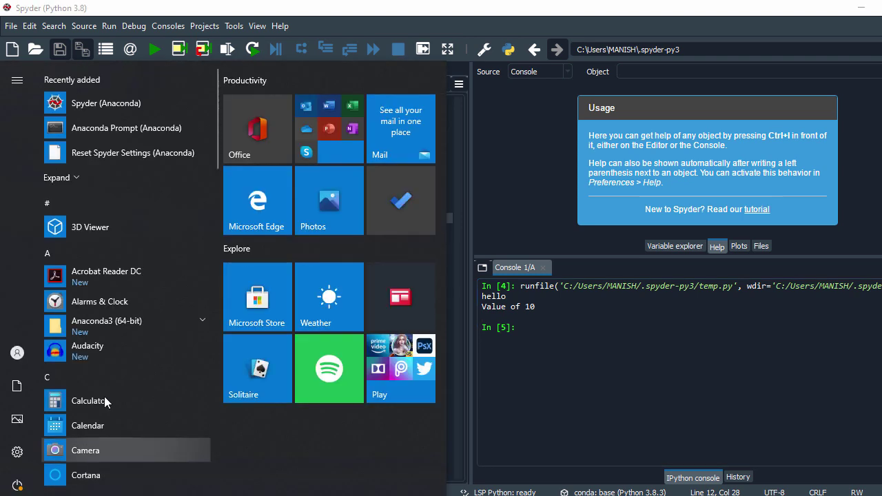
{"action": "left_click", "coordinate": [153, 327]}
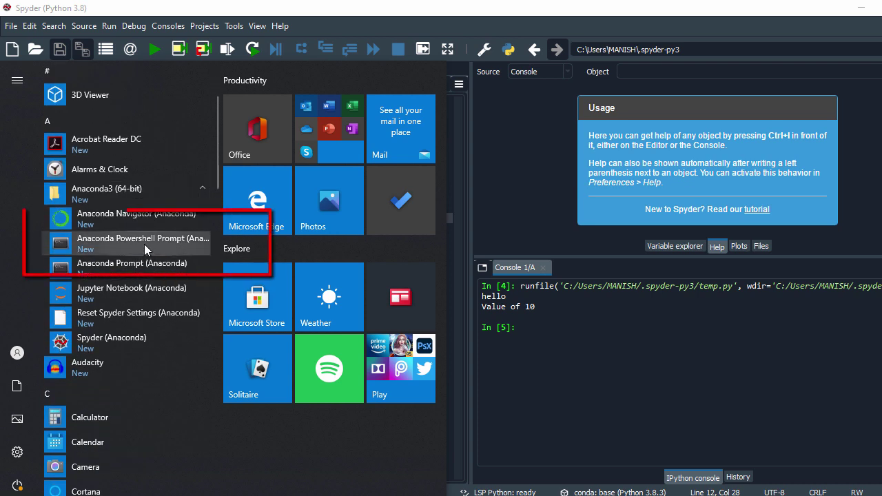
{"action": "left_click", "coordinate": [144, 244]}
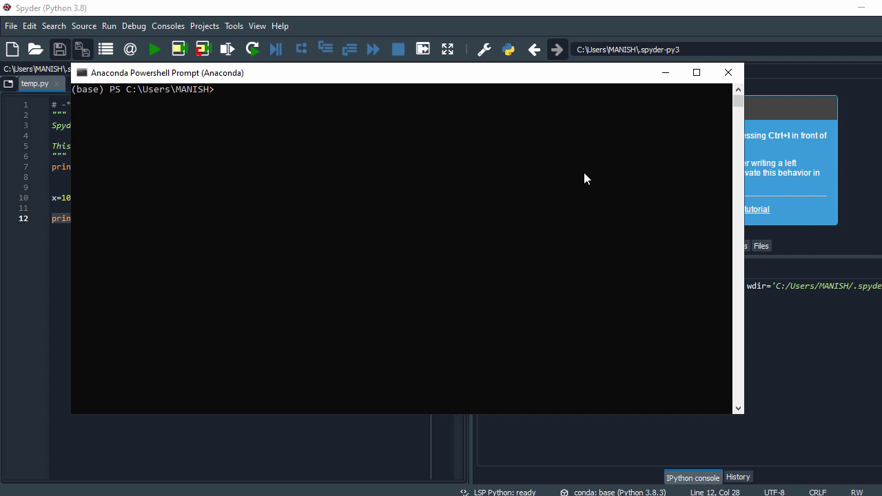
{"action": "type", "text": "pip "}
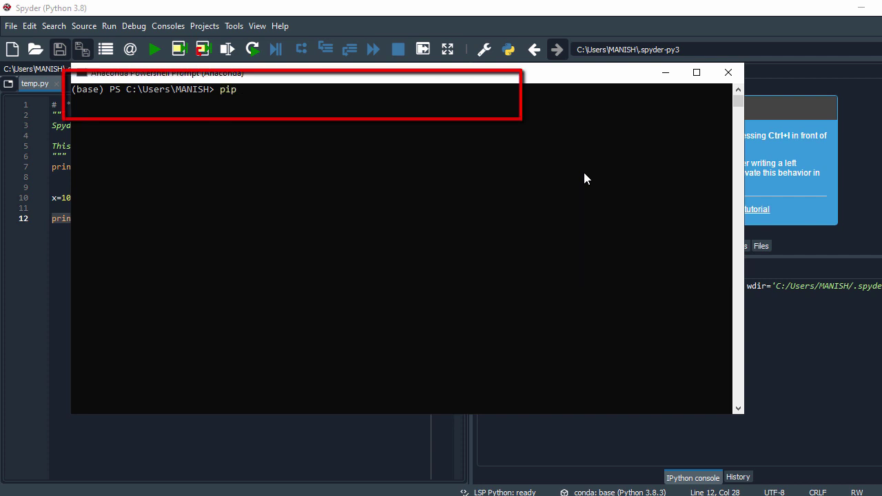
{"action": "type", "text": "install pyPDF2"}
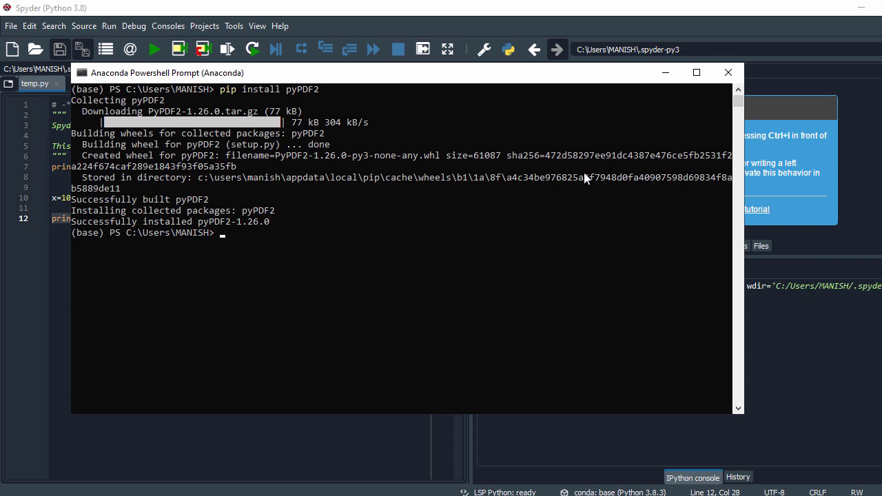
List all installed Python packages with pip list and look through the package names and versions.
{"action": "type", "text": "pip"}
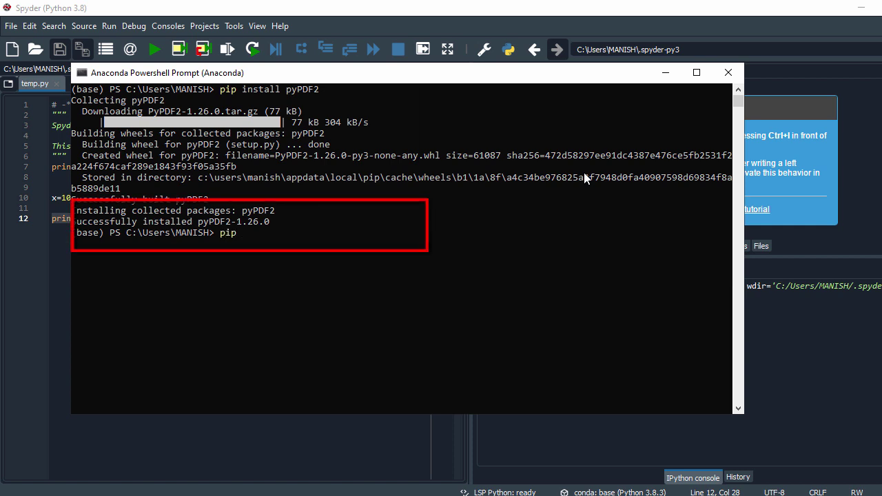
{"action": "type", "text": " list"}
{"action": "key", "text": "Return"}
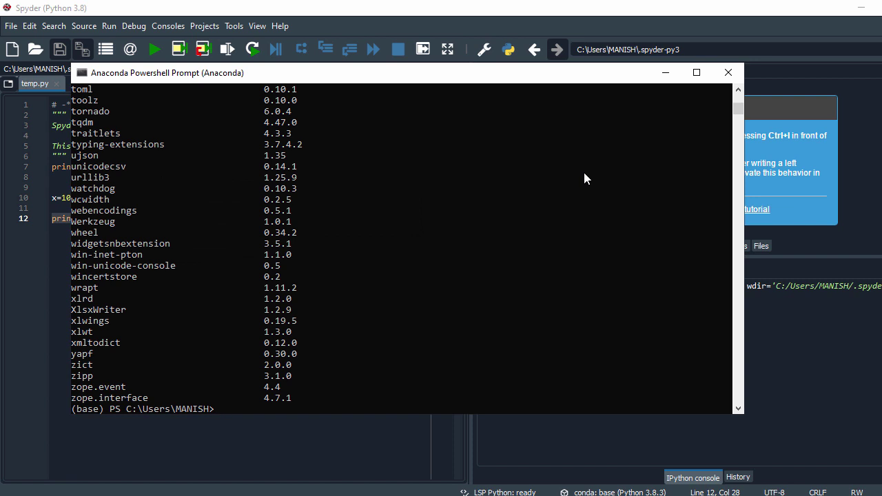
{"action": "scroll", "coordinate": [485, 281], "scroll_direction": "up", "scroll_amount": 20}
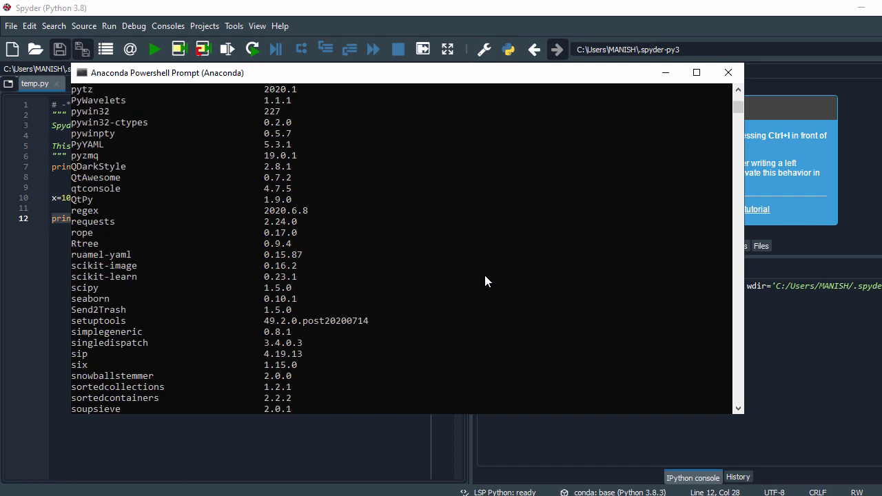
{"action": "scroll", "coordinate": [486, 281], "scroll_direction": "up", "scroll_amount": 20}
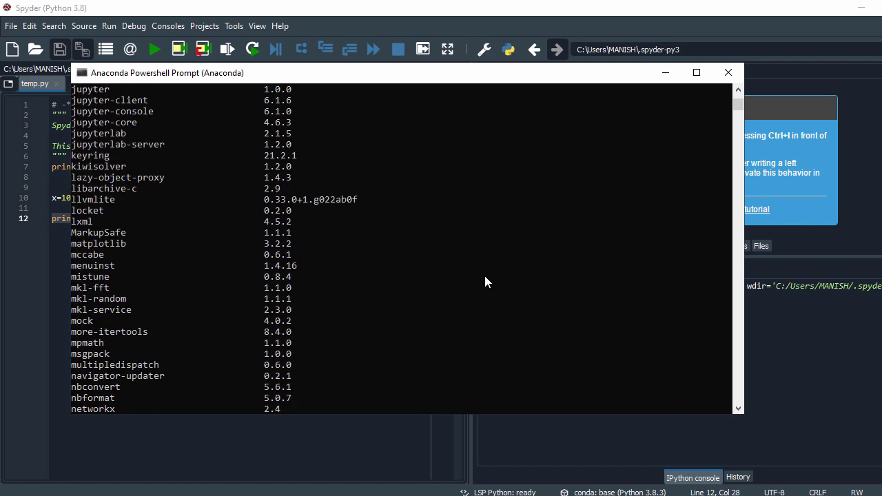
{"action": "scroll", "coordinate": [486, 283], "scroll_direction": "down", "scroll_amount": 20}
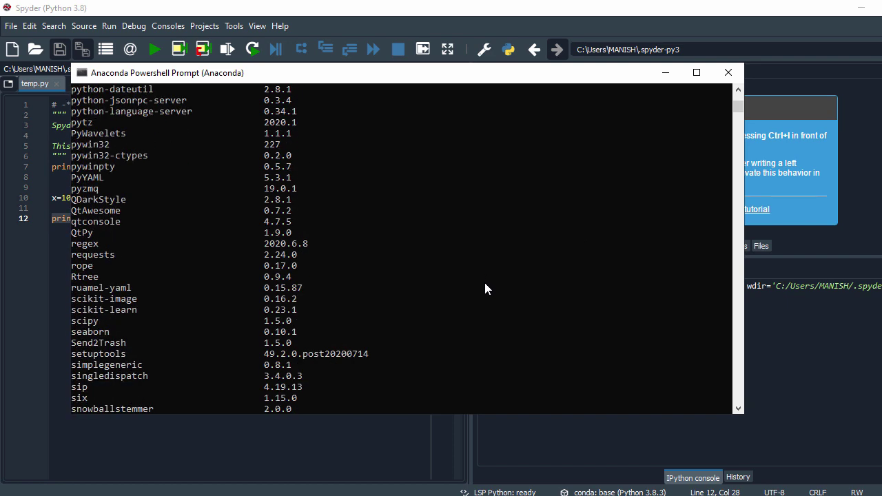
{"action": "scroll", "coordinate": [486, 283], "scroll_direction": "down", "scroll_amount": 13}
{"action": "scroll", "coordinate": [487, 280], "scroll_direction": "up", "scroll_amount": 6}
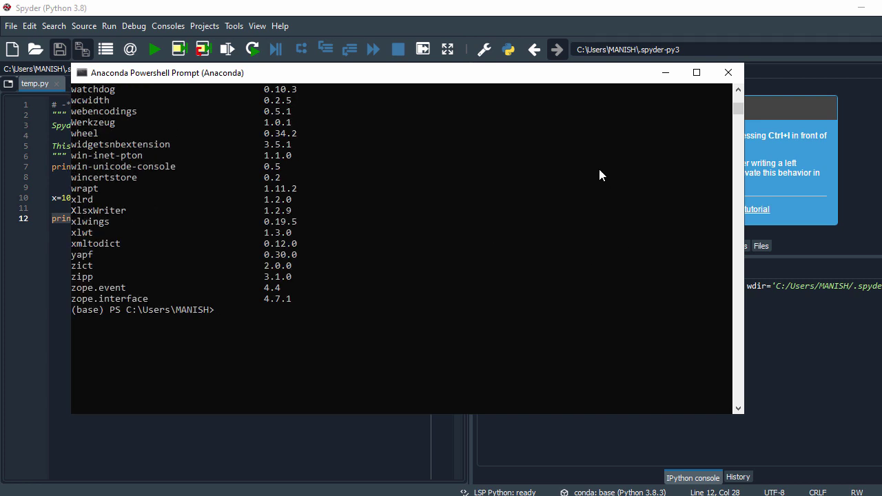
{"action": "left_click_drag", "start_coordinate": [492, 80], "coordinate": [554, 68]}
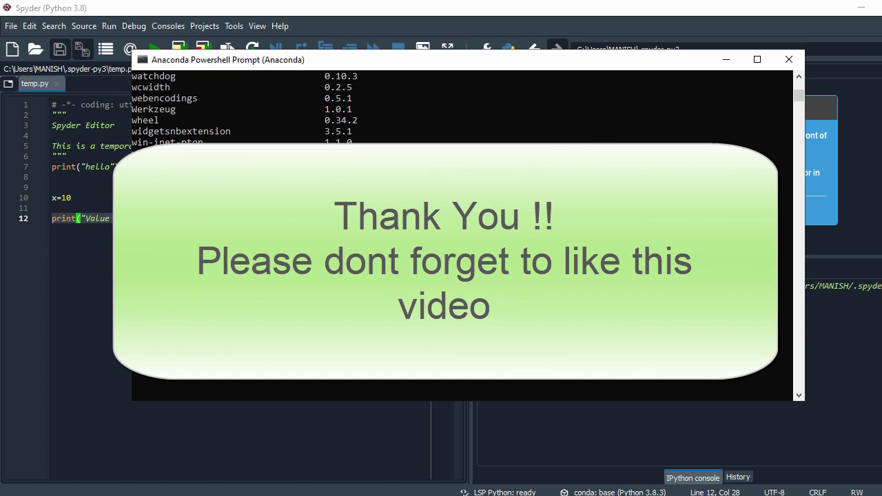